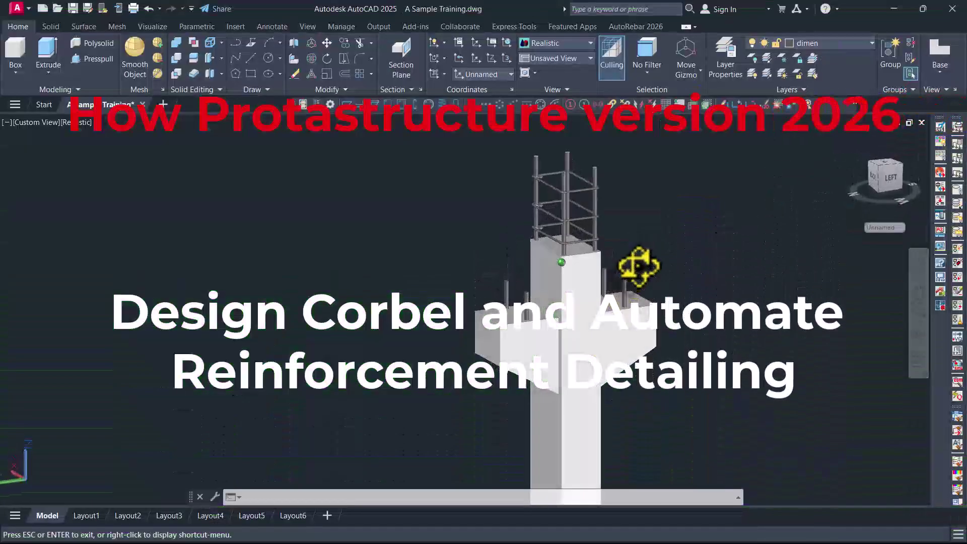
Orbit the reinforced corbel model to view it from the side, from above and low frontally
{"action": "left_click_drag", "start_coordinate": [640, 262], "coordinate": [612, 297]}
{"action": "scroll", "coordinate": [509, 315], "scroll_direction": "down", "scroll_amount": 5}
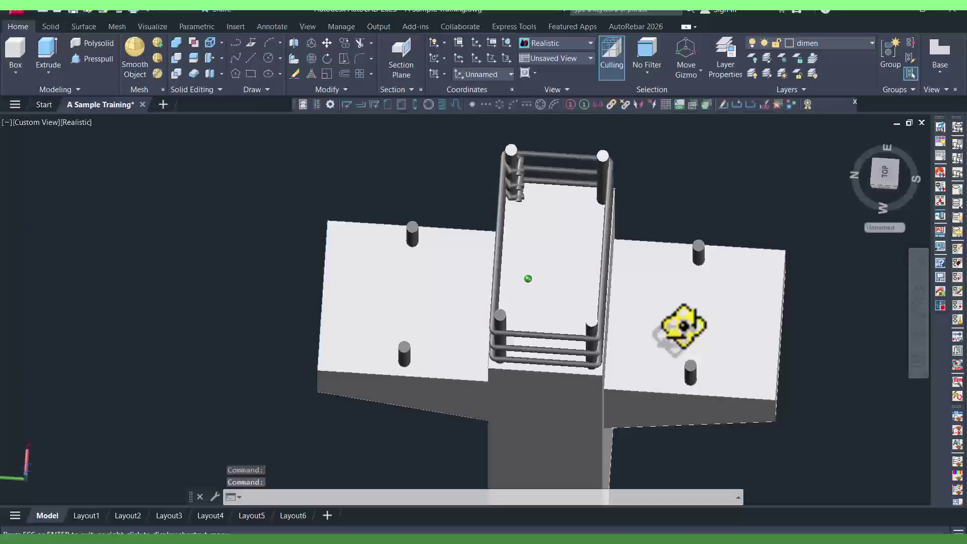
{"action": "left_click_drag", "start_coordinate": [680, 324], "coordinate": [681, 270]}
{"action": "key", "text": "Escape"}
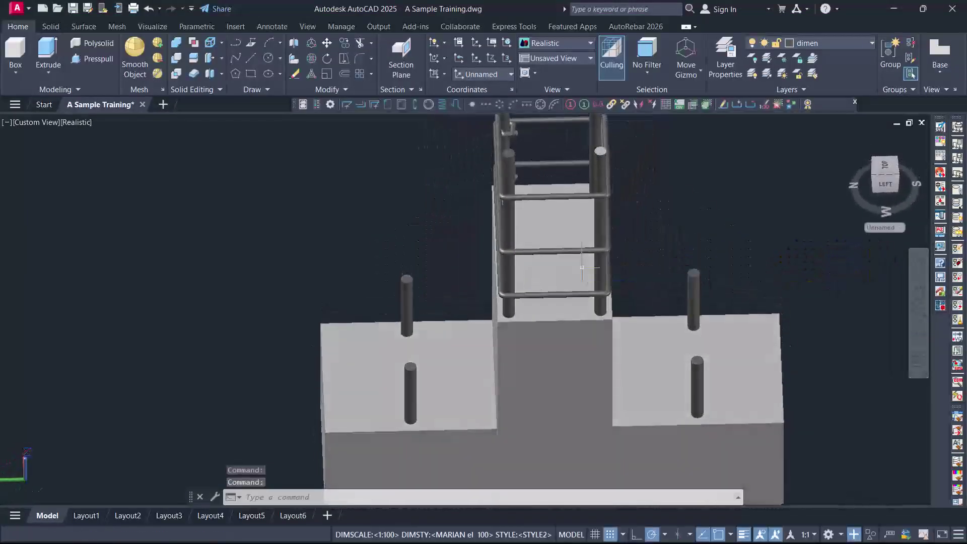
{"action": "middle_click_drag", "start_coordinate": [681, 270], "coordinate": [643, 384], "text": "shift"}
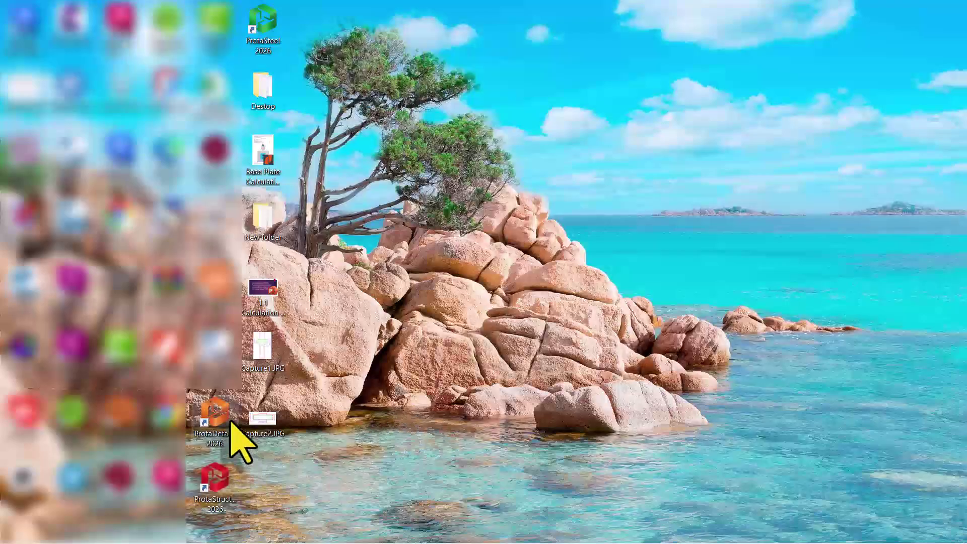
Launch ProtaDetails 2026 from its desktop shortcut to reach the Open Project list
{"action": "left_click", "coordinate": [220, 411]}
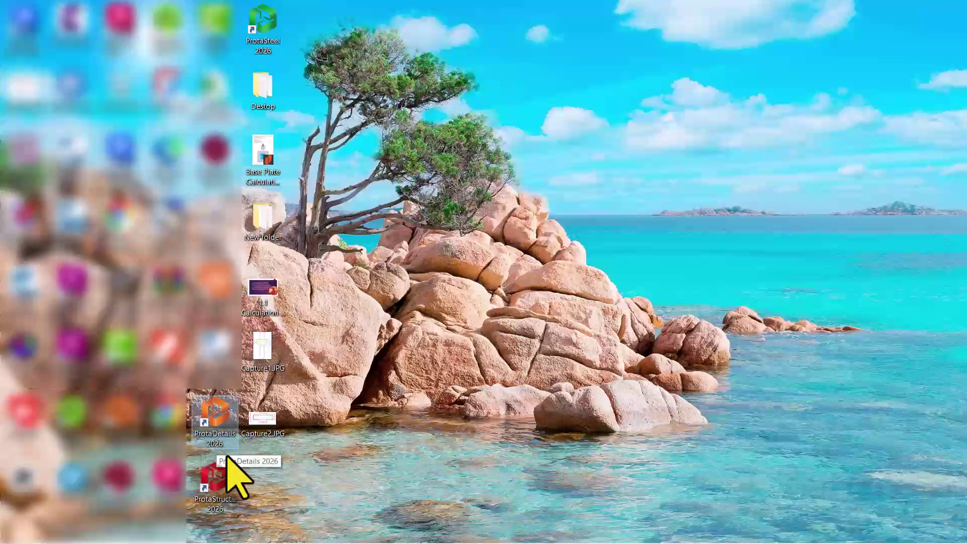
{"action": "left_click", "coordinate": [224, 484]}
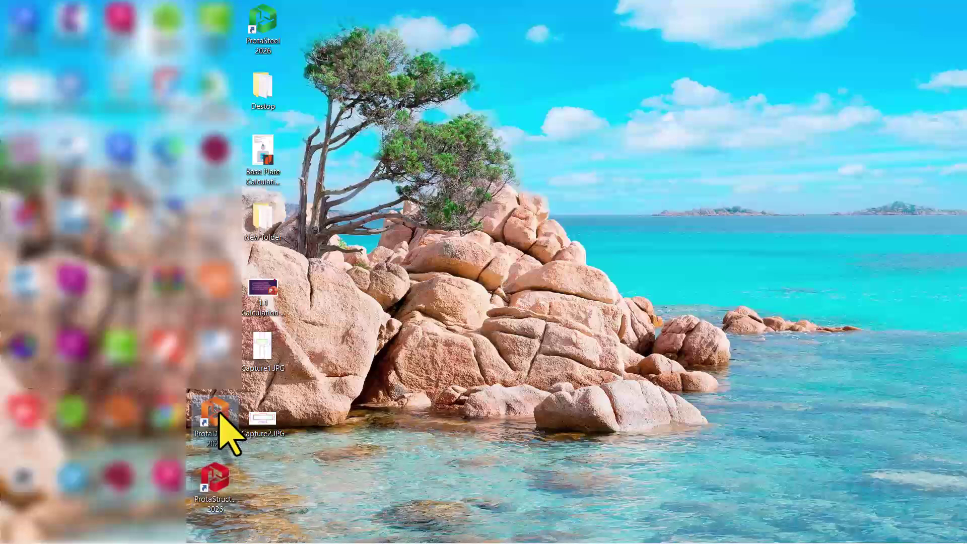
{"action": "double_click", "coordinate": [220, 412]}
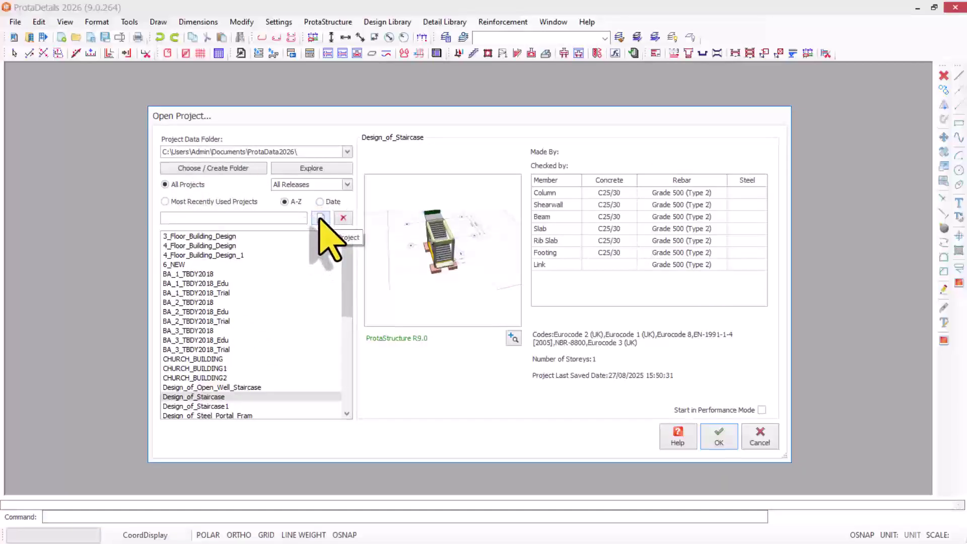
Create a new project with code Corbel using the United Kingdom (EuroCode) template
{"action": "left_click", "coordinate": [320, 219]}
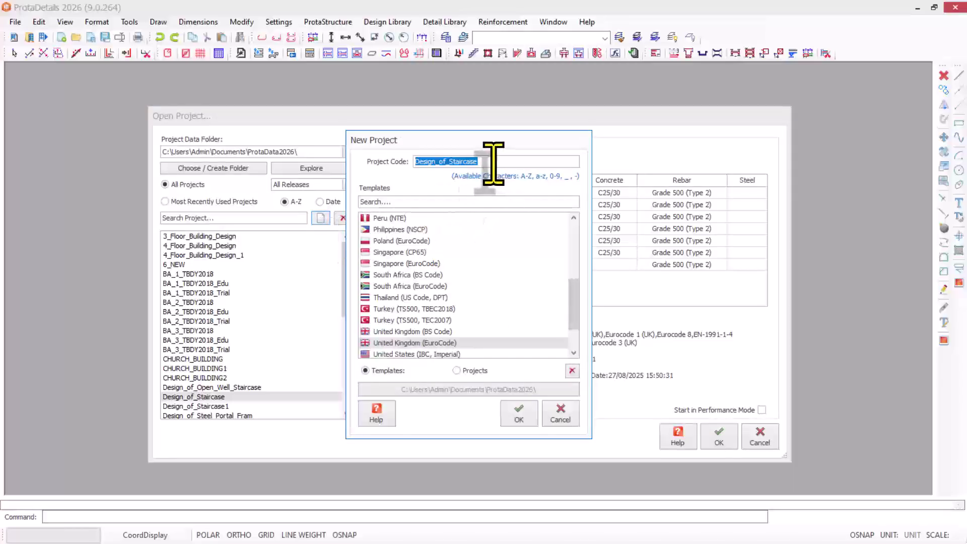
{"action": "type", "text": "Corbel"}
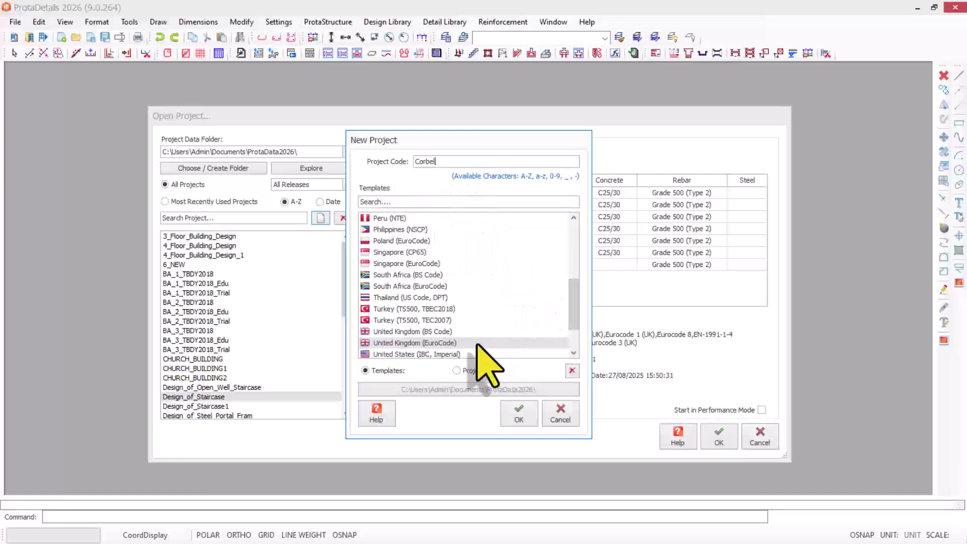
{"action": "left_click", "coordinate": [400, 332]}
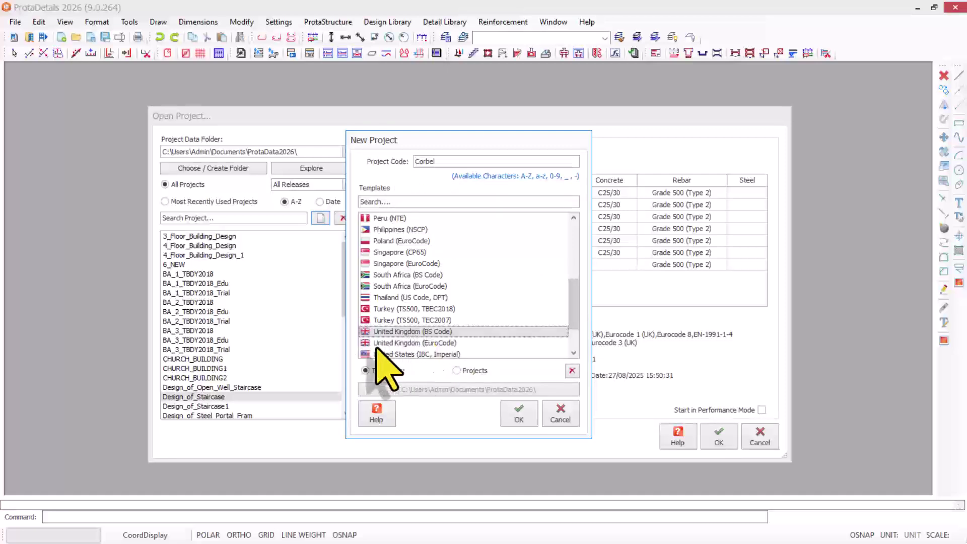
{"action": "left_click", "coordinate": [424, 342]}
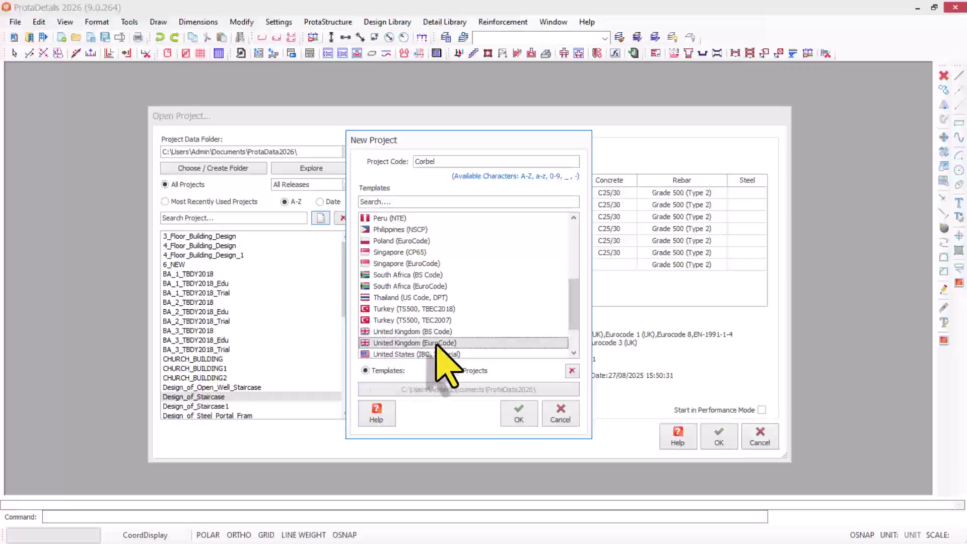
{"action": "scroll", "coordinate": [578, 311], "scroll_direction": "down", "scroll_amount": 2}
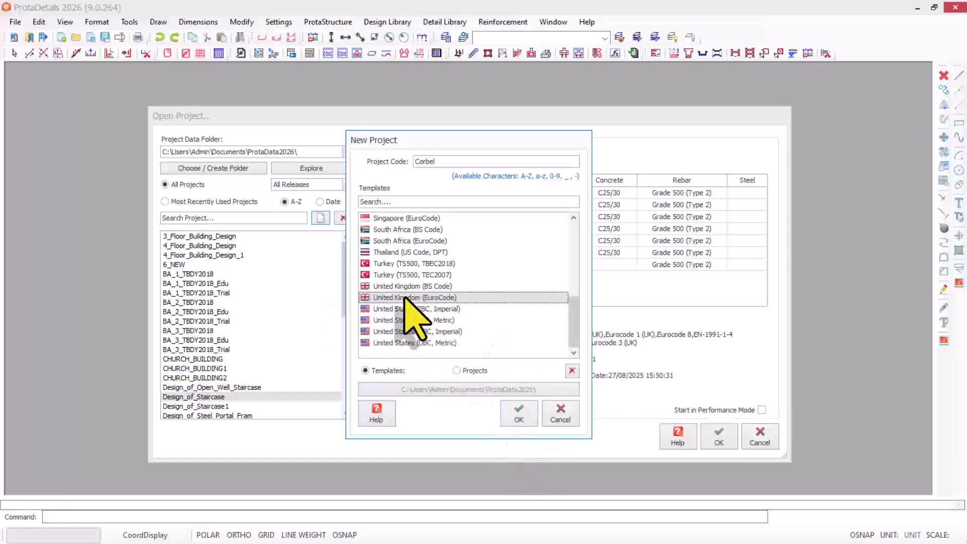
Confirm the Corbel project and start a new blank drawing, Drawing1.dwg
{"action": "left_click", "coordinate": [516, 417]}
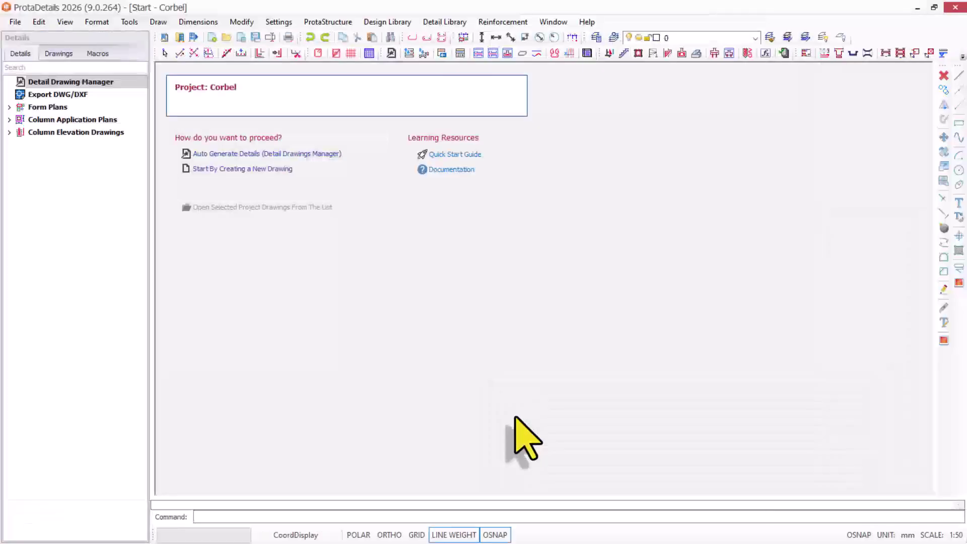
{"action": "left_click", "coordinate": [169, 35]}
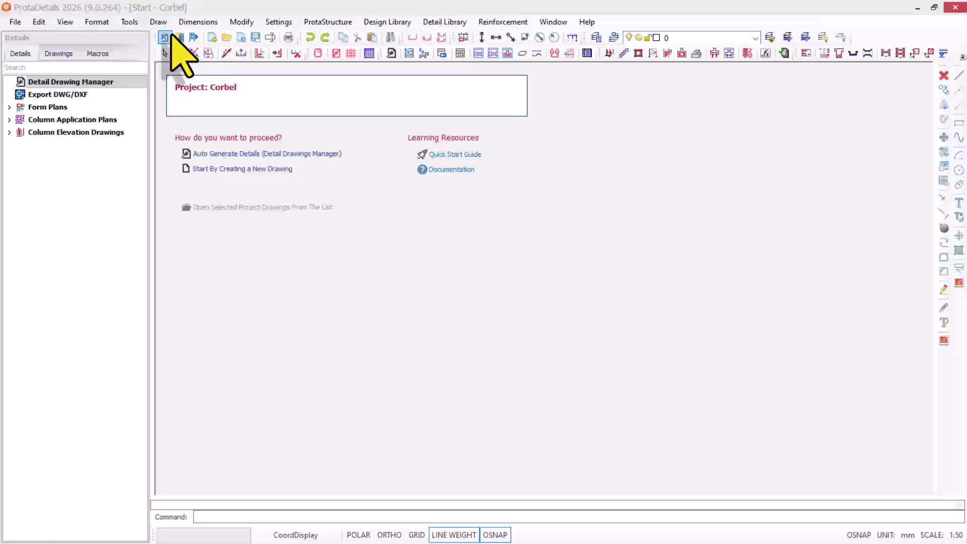
{"action": "left_click", "coordinate": [213, 170]}
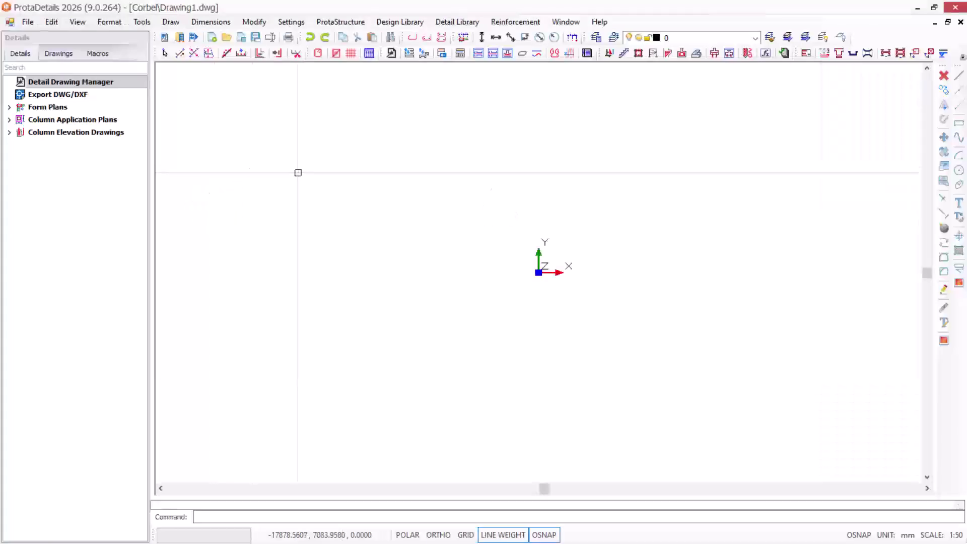
{"action": "left_click", "coordinate": [729, 53]}
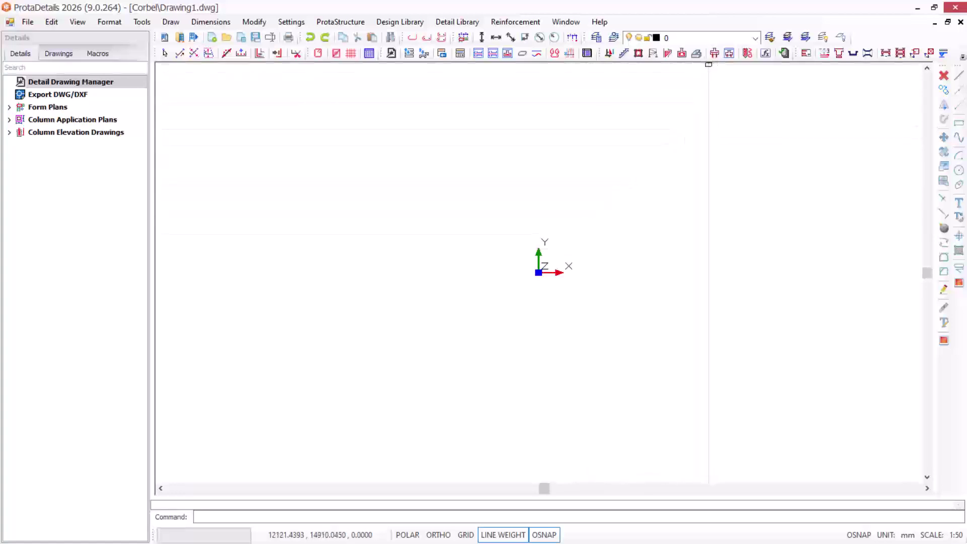
Bring up Corbel Design & Detailing, reposition the dialog and check the name Corbel1
{"action": "left_click", "coordinate": [668, 53]}
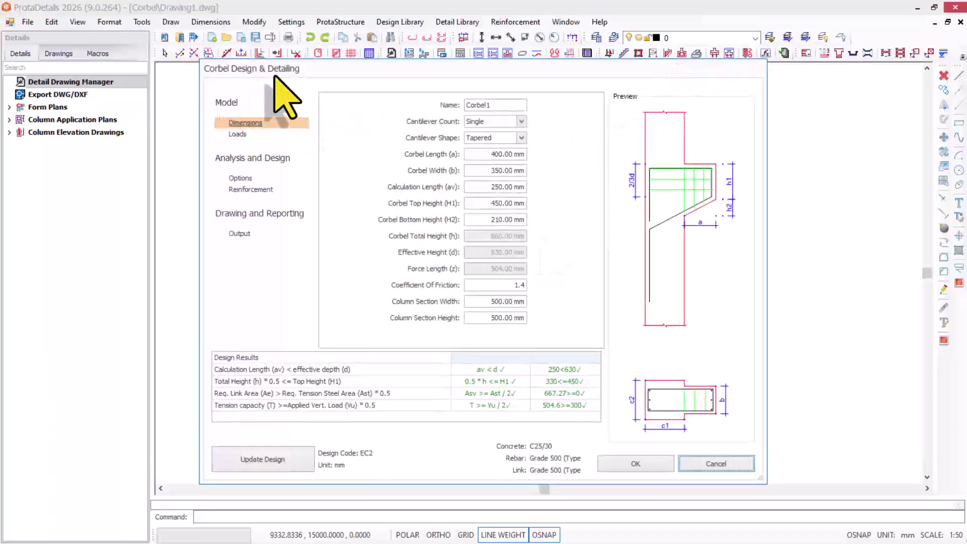
{"action": "left_click_drag", "start_coordinate": [367, 68], "coordinate": [356, 91]}
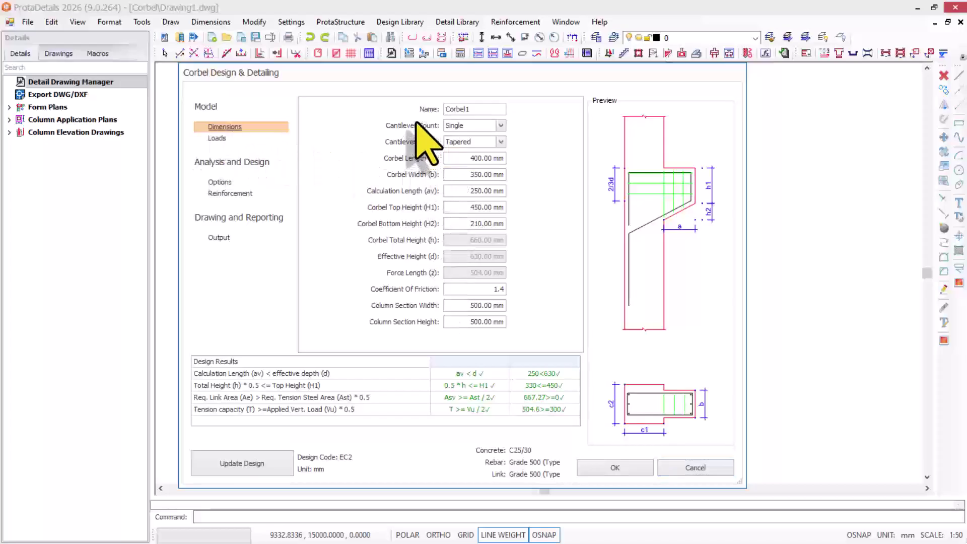
{"action": "double_click", "coordinate": [493, 110]}
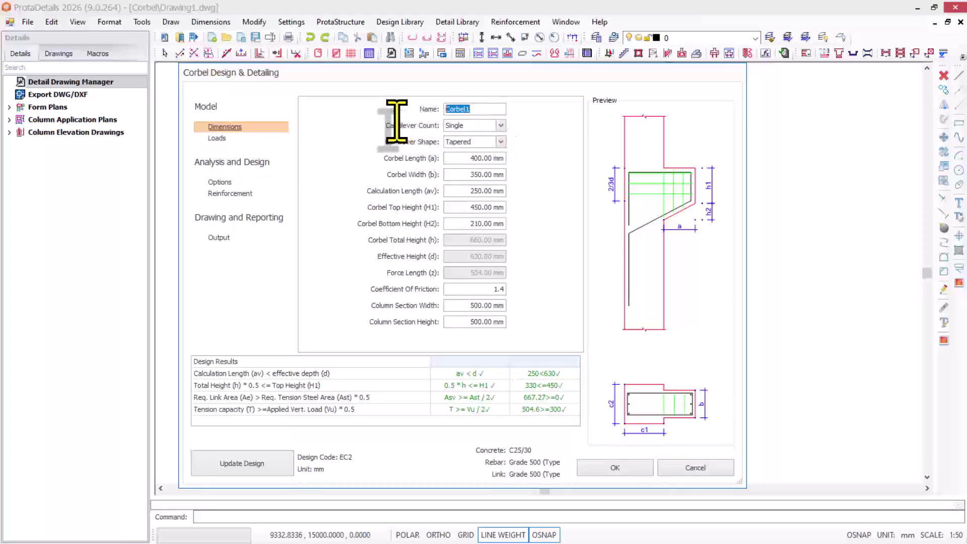
{"action": "left_click", "coordinate": [470, 110]}
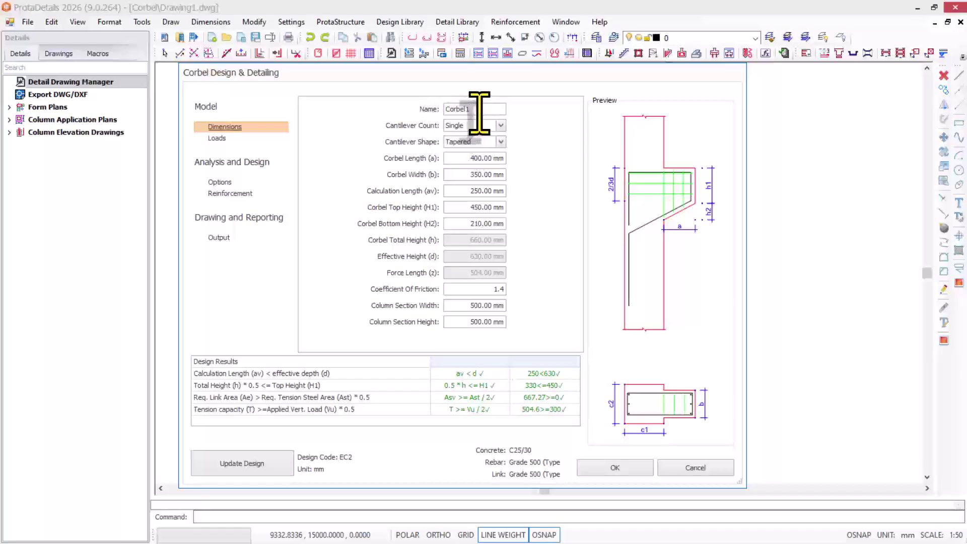
{"action": "left_click_drag", "start_coordinate": [474, 110], "coordinate": [416, 124]}
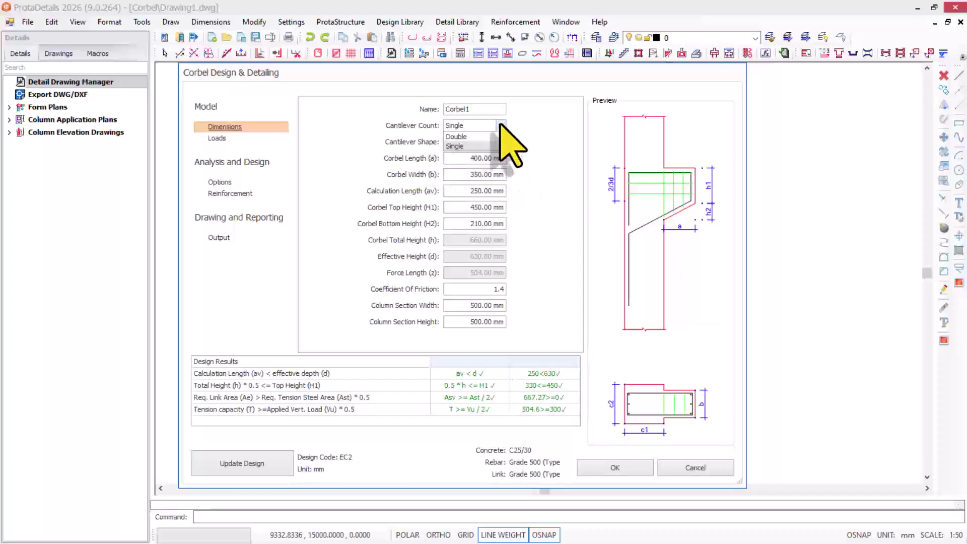
Set Cantilever Count to Double, Corbel Length (a) to 450 mm and width to 400 mm
{"action": "left_click", "coordinate": [456, 137]}
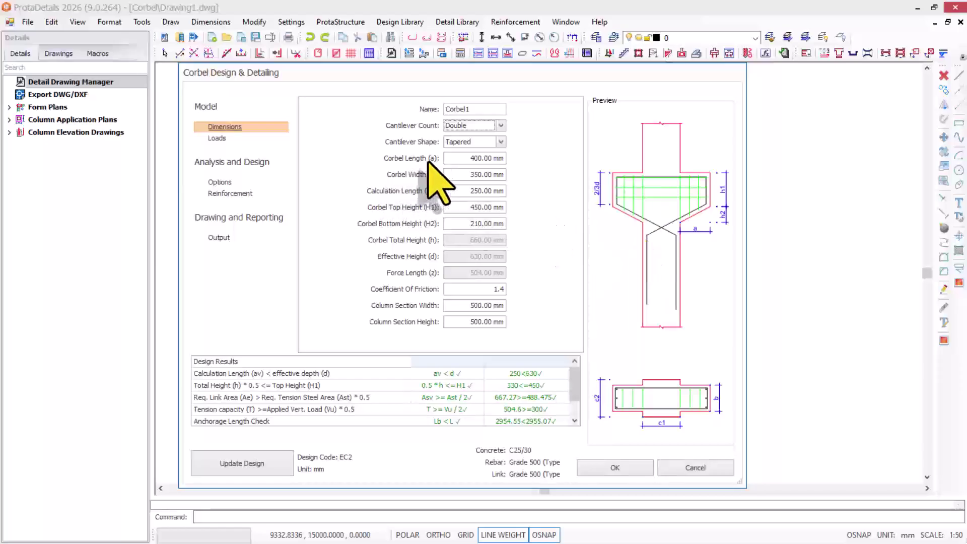
{"action": "left_click", "coordinate": [474, 159]}
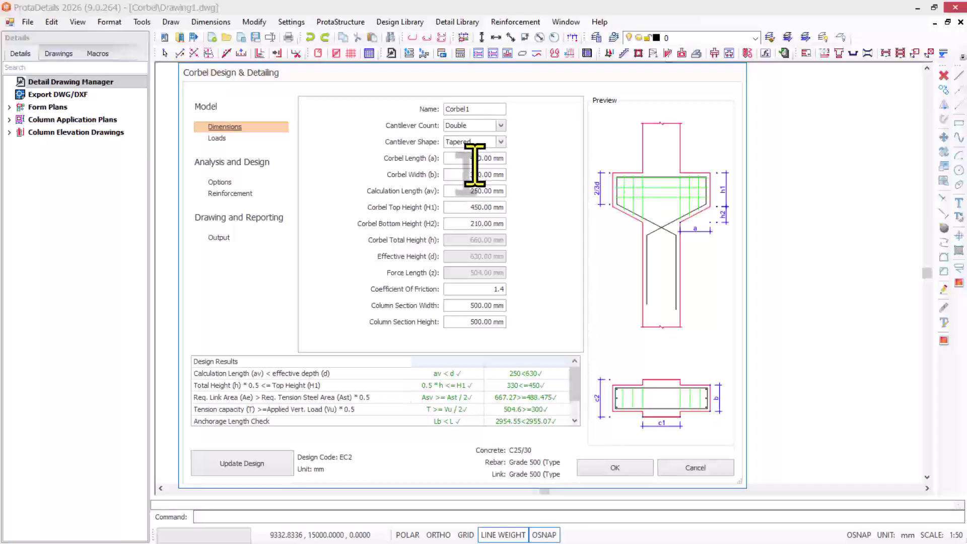
{"action": "left_click", "coordinate": [477, 158]}
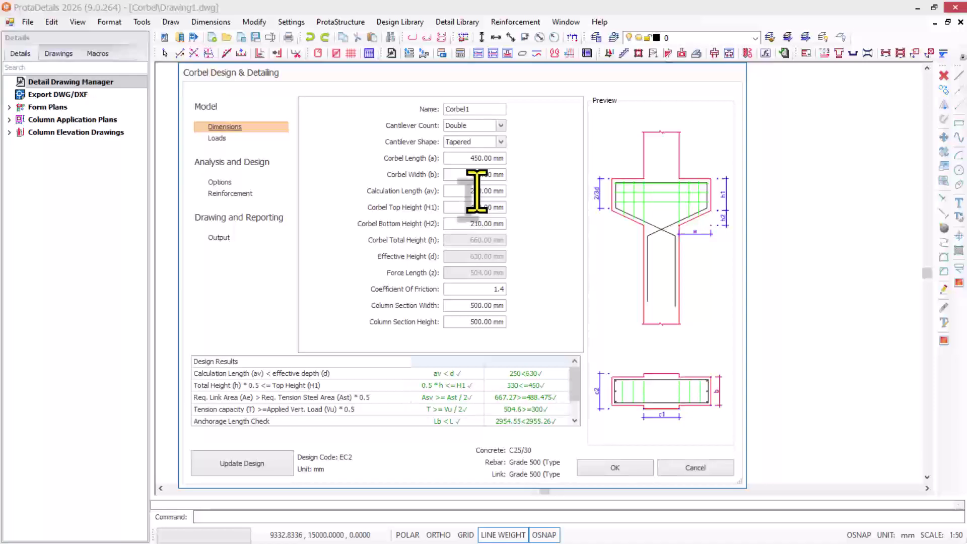
Change Corbel Top Height H1 to 500 mm and select the Bottom Height H2 value
{"action": "left_click", "coordinate": [477, 191]}
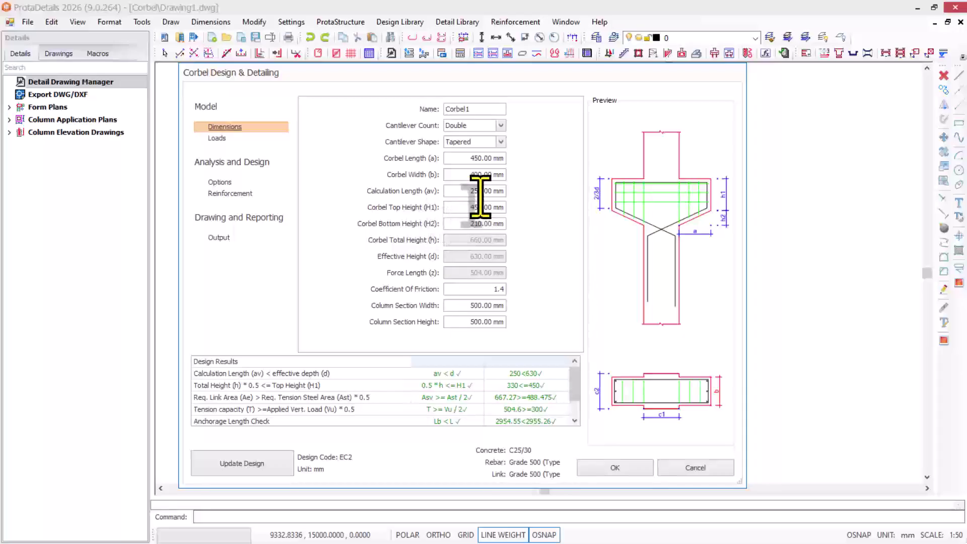
{"action": "left_click_drag", "start_coordinate": [463, 192], "coordinate": [509, 194]}
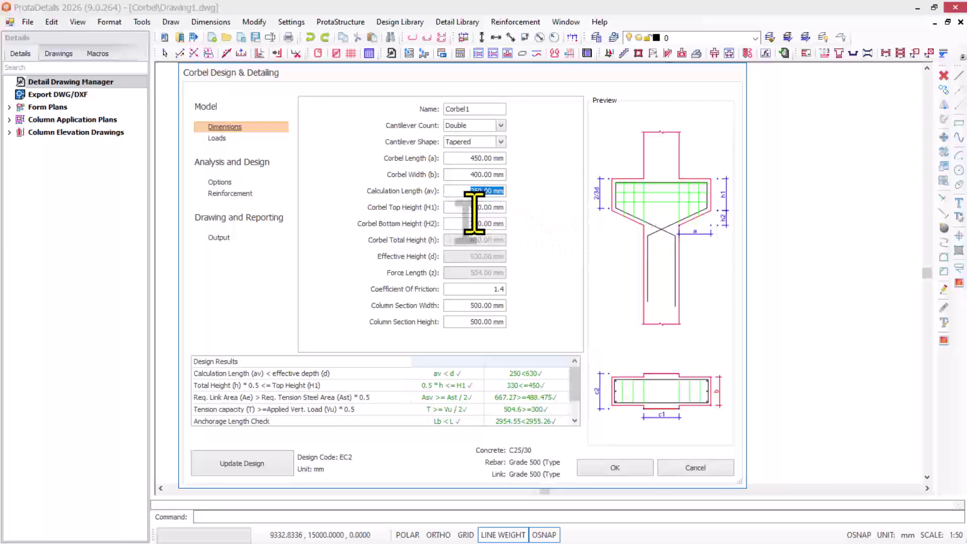
{"action": "key", "text": "Tab"}
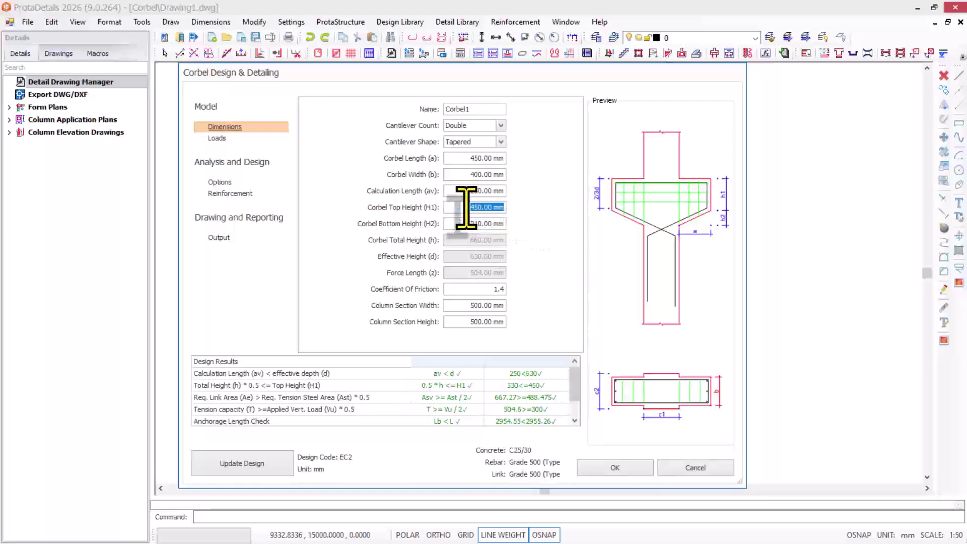
{"action": "left_click_drag", "start_coordinate": [464, 207], "coordinate": [490, 207]}
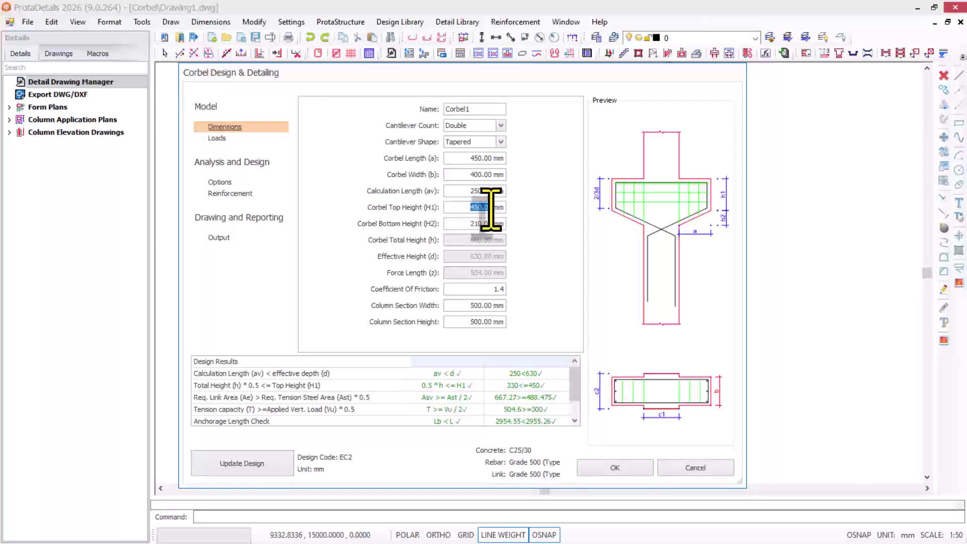
{"action": "type", "text": "50"}
{"action": "key", "text": "Tab"}
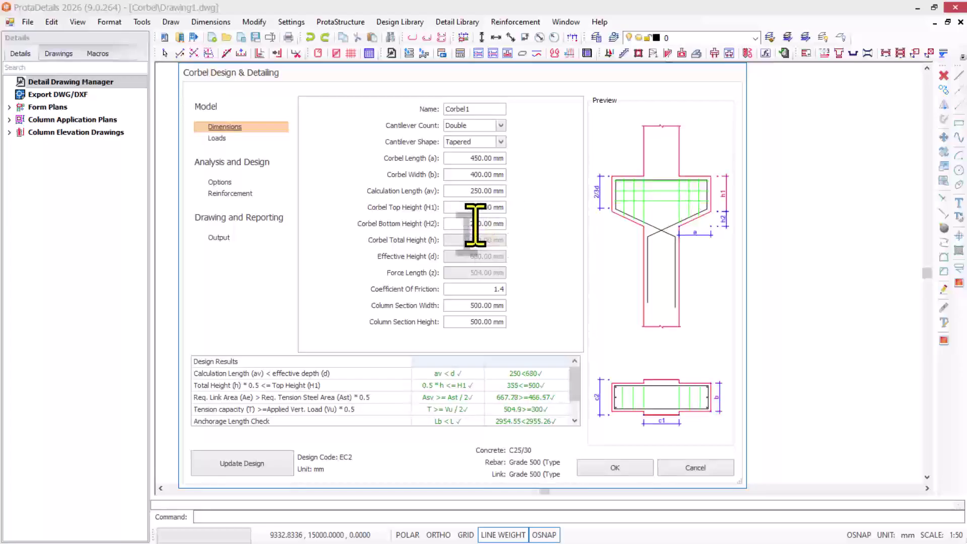
{"action": "left_click_drag", "start_coordinate": [475, 224], "coordinate": [479, 223]}
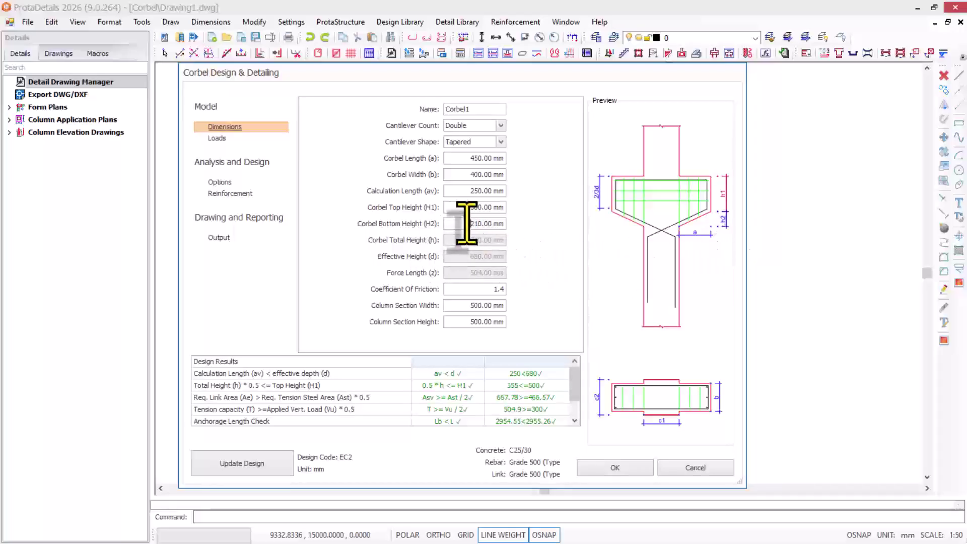
{"action": "left_click_drag", "start_coordinate": [469, 223], "coordinate": [495, 225]}
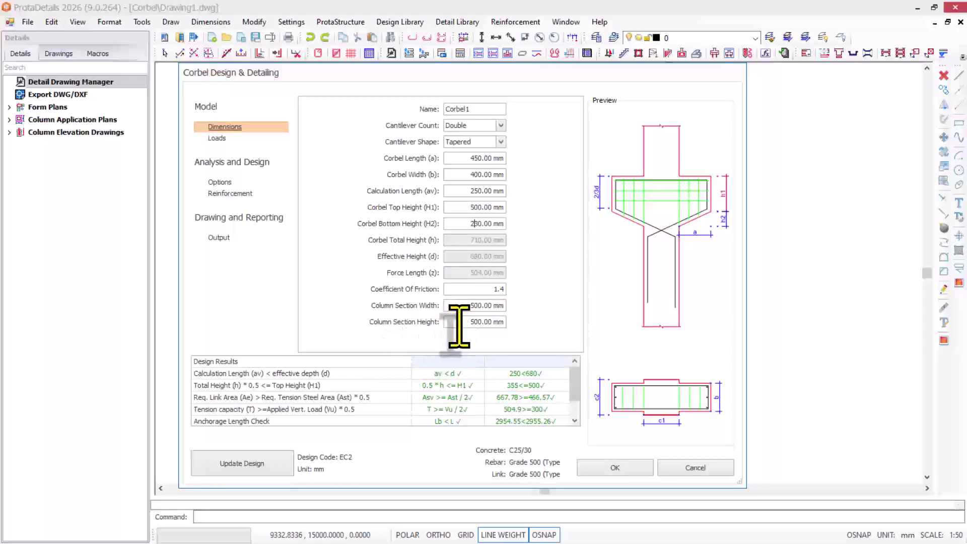
Set Corbel Bottom Height H2 to 230 mm and the column section to 550 × 550 mm
{"action": "left_click", "coordinate": [472, 308]}
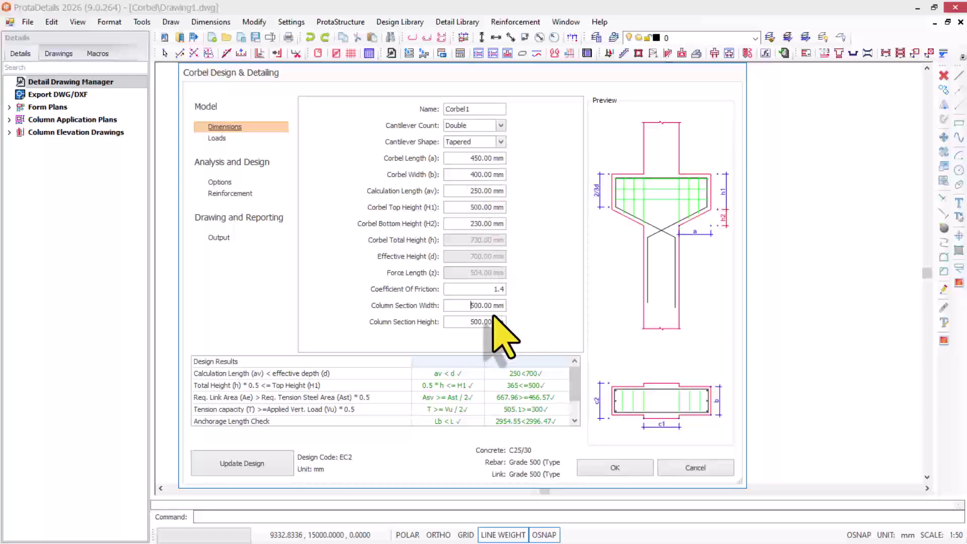
{"action": "left_click_drag", "start_coordinate": [464, 310], "coordinate": [496, 306]}
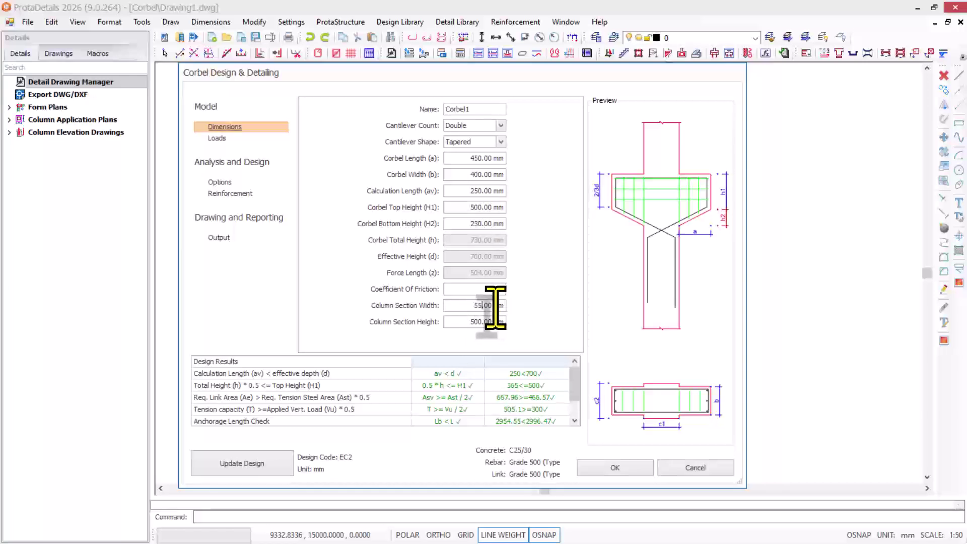
{"action": "key", "text": "Tab"}
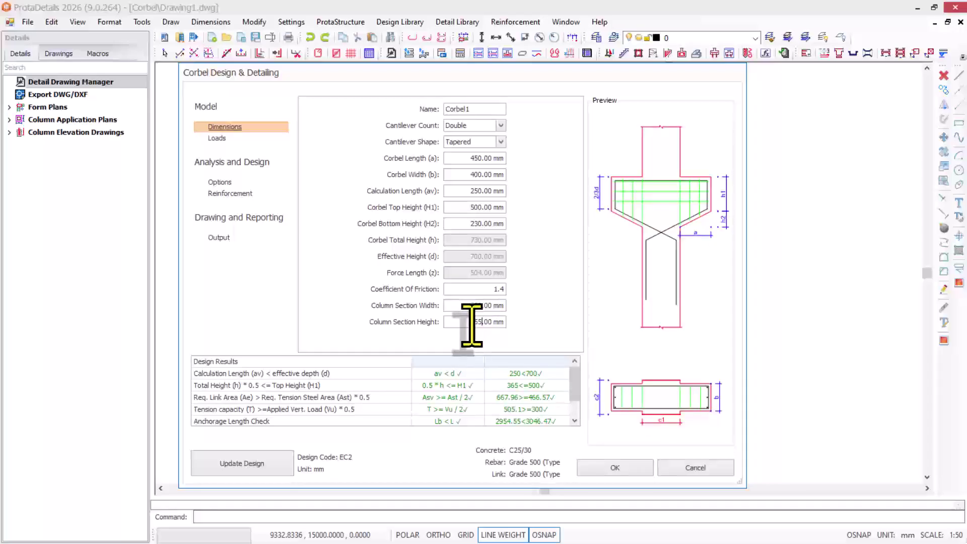
{"action": "key", "text": "Tab"}
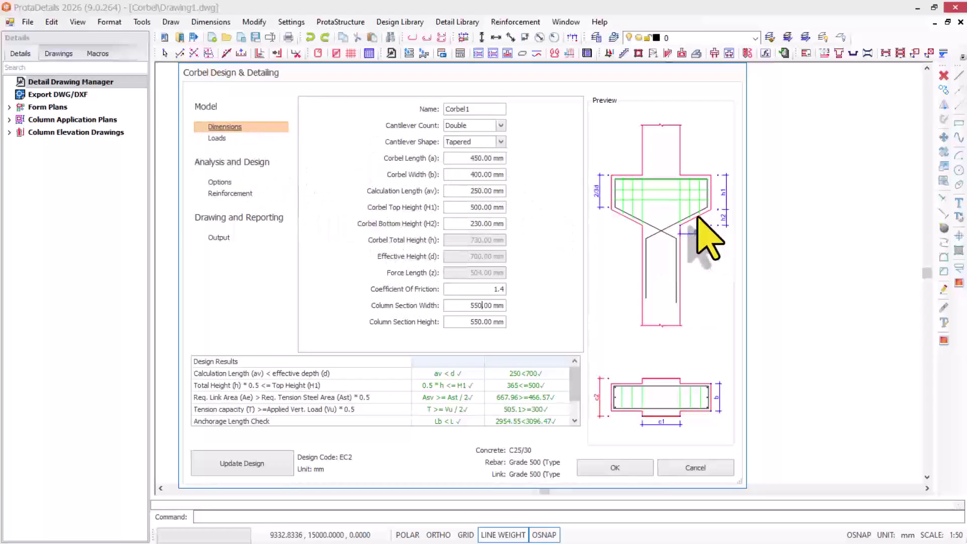
On the Loads diagram, set both vertical loads to 650 kN and both horizontal loads to 25 kN
{"action": "left_click", "coordinate": [218, 138]}
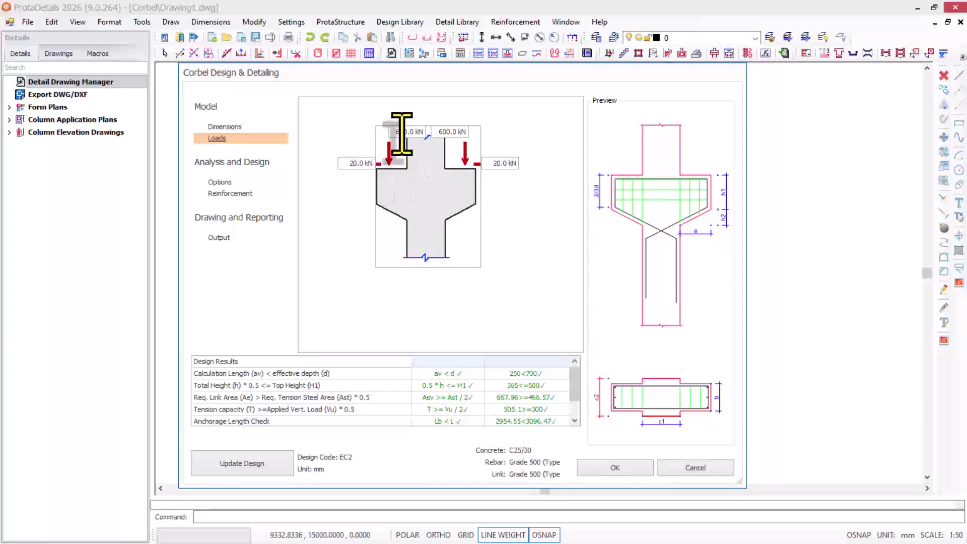
{"action": "left_click", "coordinate": [403, 132]}
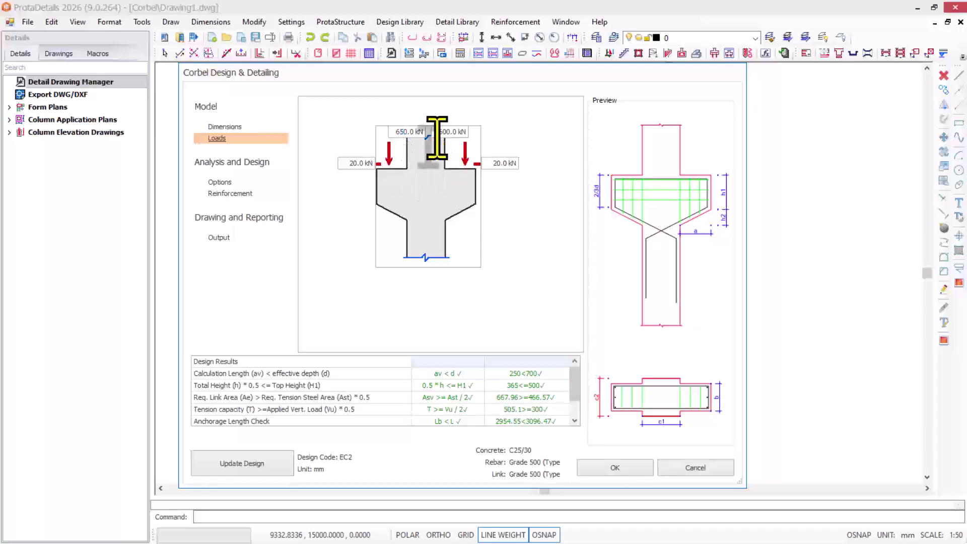
{"action": "left_click_drag", "start_coordinate": [444, 135], "coordinate": [439, 135]}
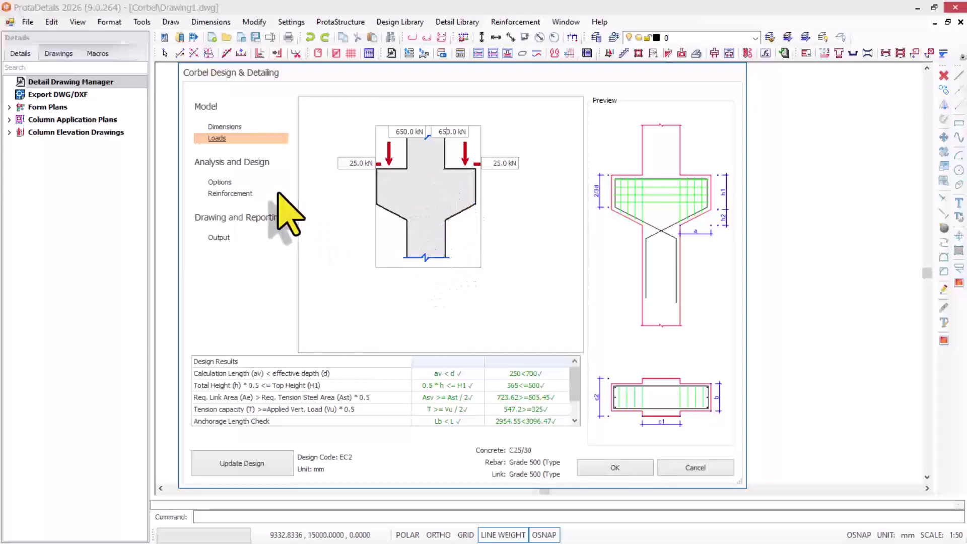
Show Corbel1's design Options and keep EC2 as the design code
{"action": "left_click", "coordinate": [220, 182]}
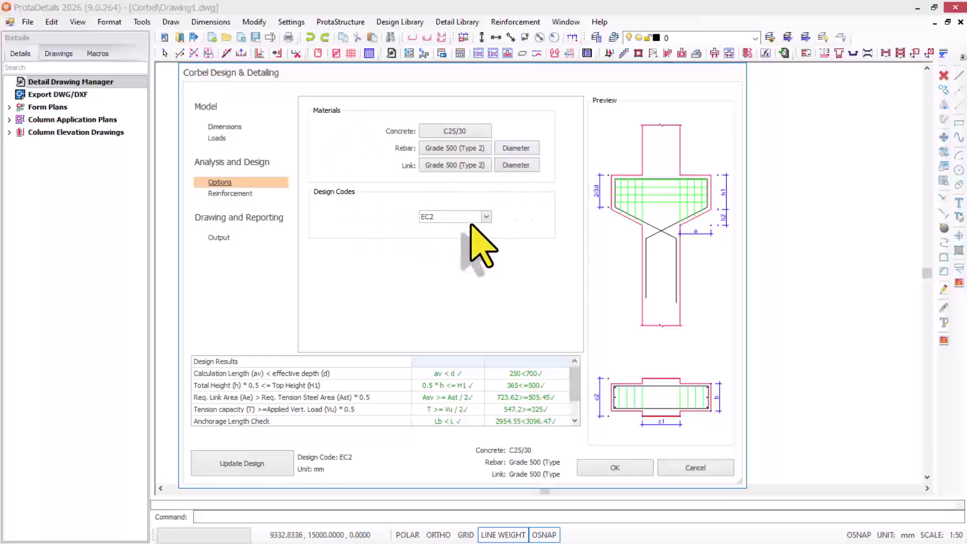
{"action": "left_click", "coordinate": [487, 217]}
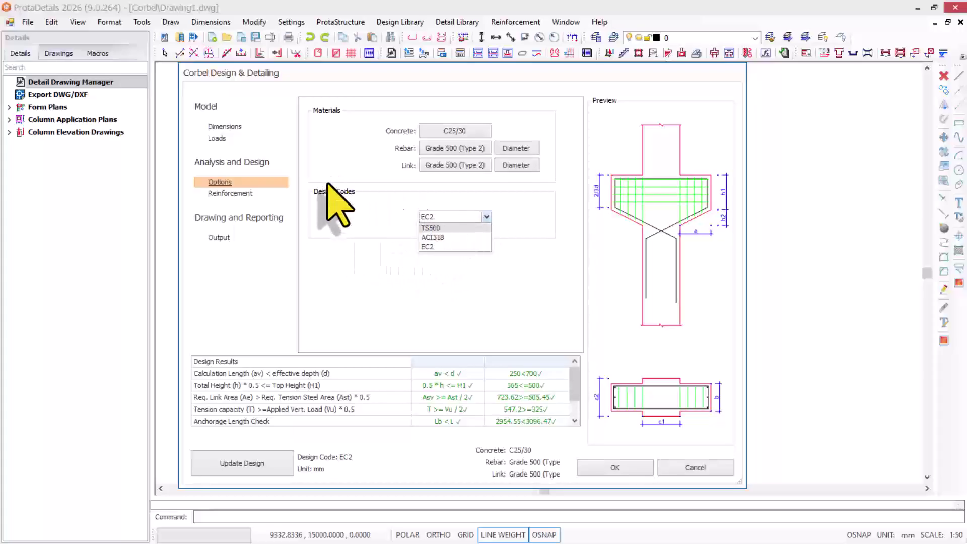
{"action": "left_click", "coordinate": [389, 193]}
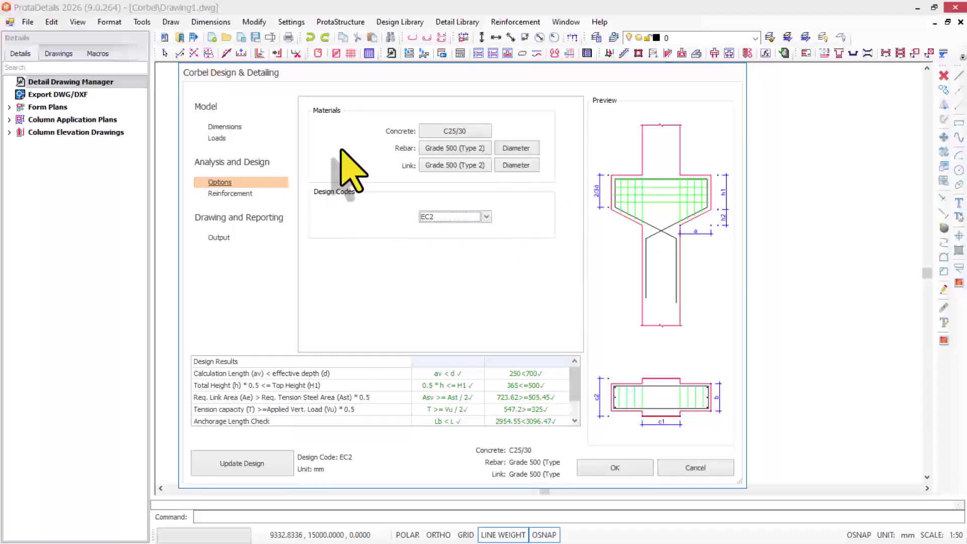
Change the corbel's concrete class to C20/25
{"action": "left_click", "coordinate": [464, 132]}
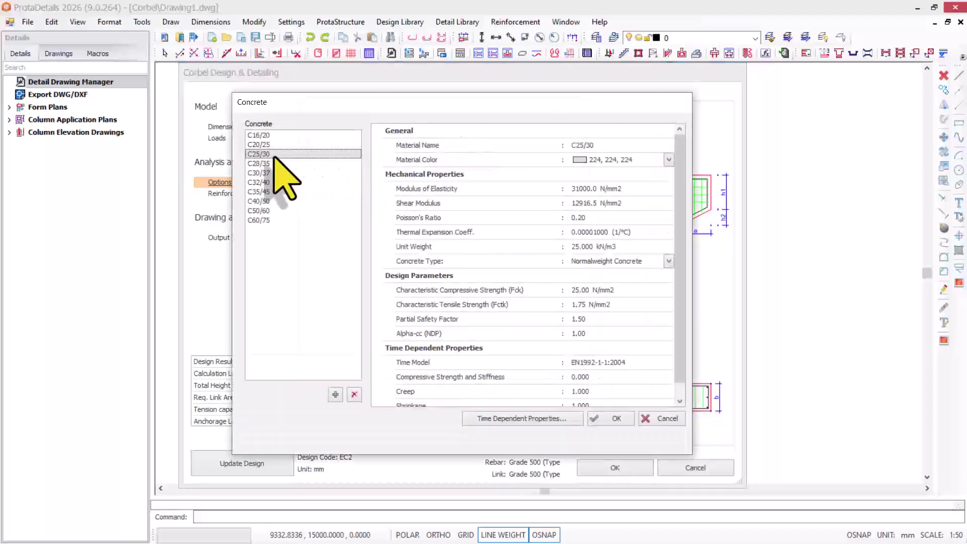
{"action": "left_click", "coordinate": [266, 146]}
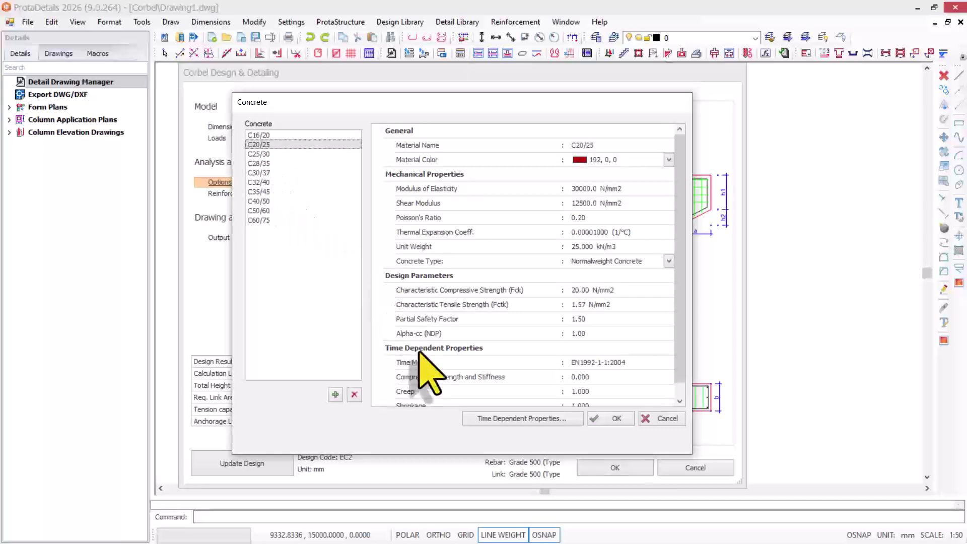
{"action": "left_click", "coordinate": [614, 418]}
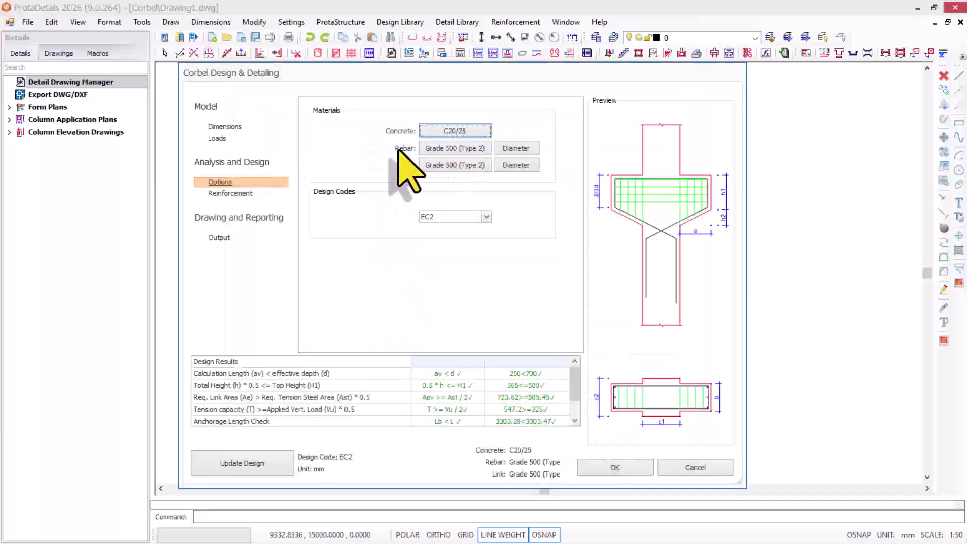
Set main rebar to Grade 460 (Type 2) without 10, 12 and 32 mm bars, applied to all members
{"action": "left_click", "coordinate": [463, 150]}
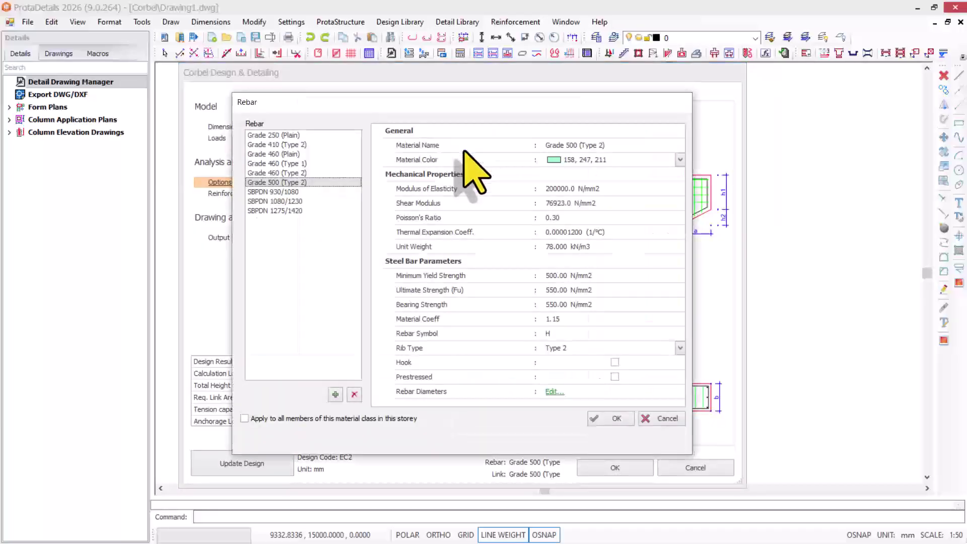
{"action": "left_click", "coordinate": [290, 173]}
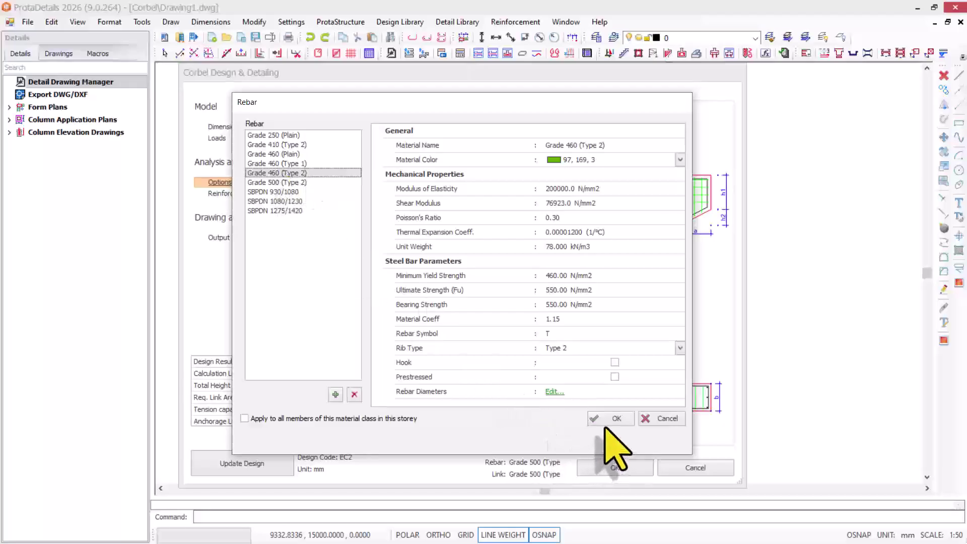
{"action": "left_click", "coordinate": [555, 391]}
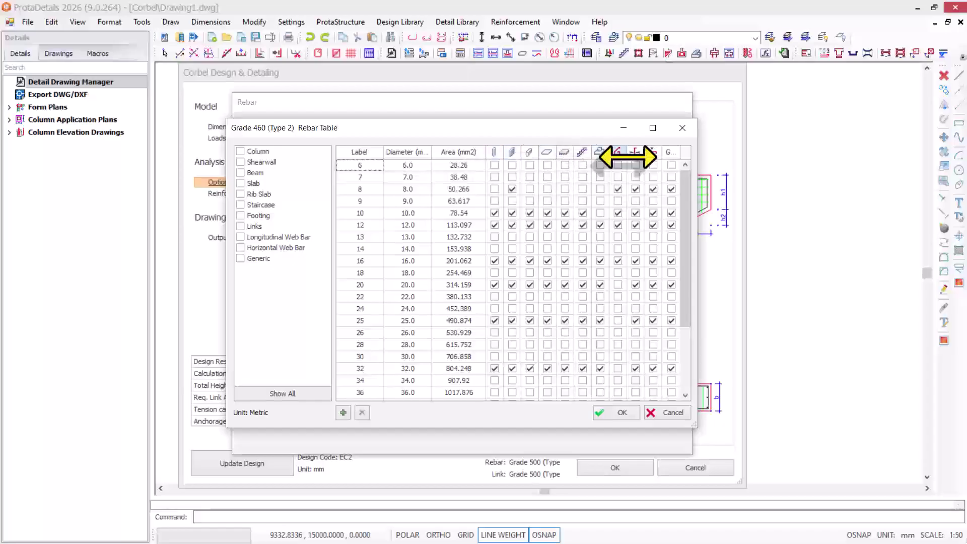
{"action": "left_click", "coordinate": [494, 213]}
{"action": "left_click", "coordinate": [494, 225]}
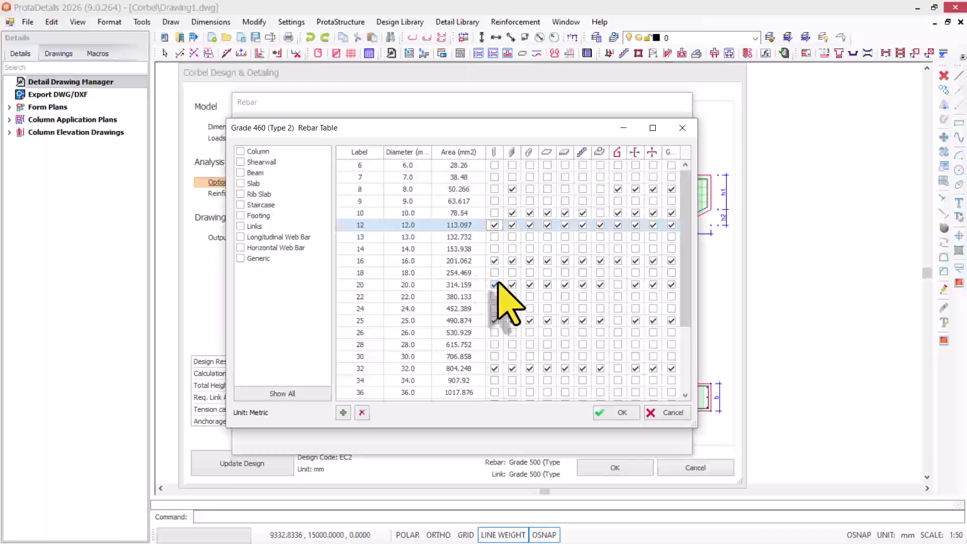
{"action": "left_click", "coordinate": [494, 368]}
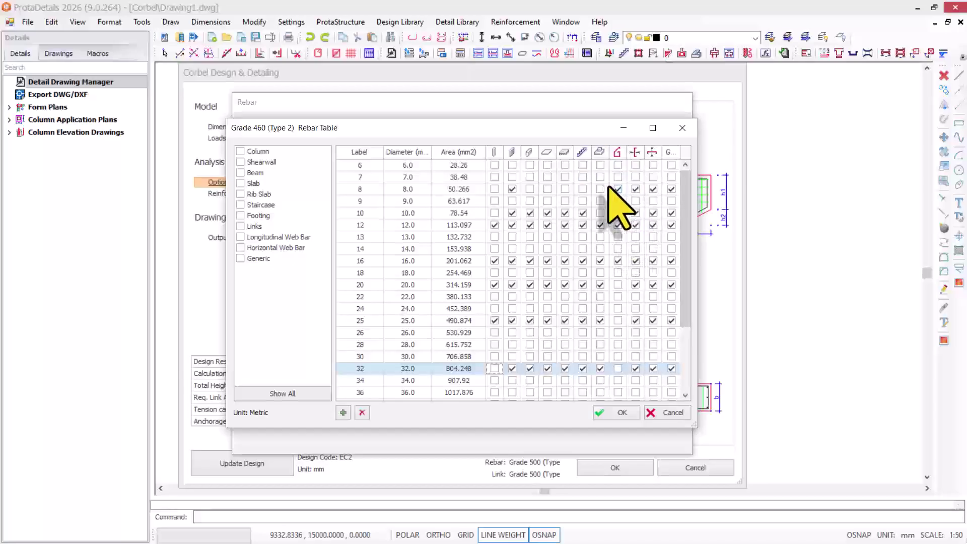
{"action": "left_click", "coordinate": [615, 411]}
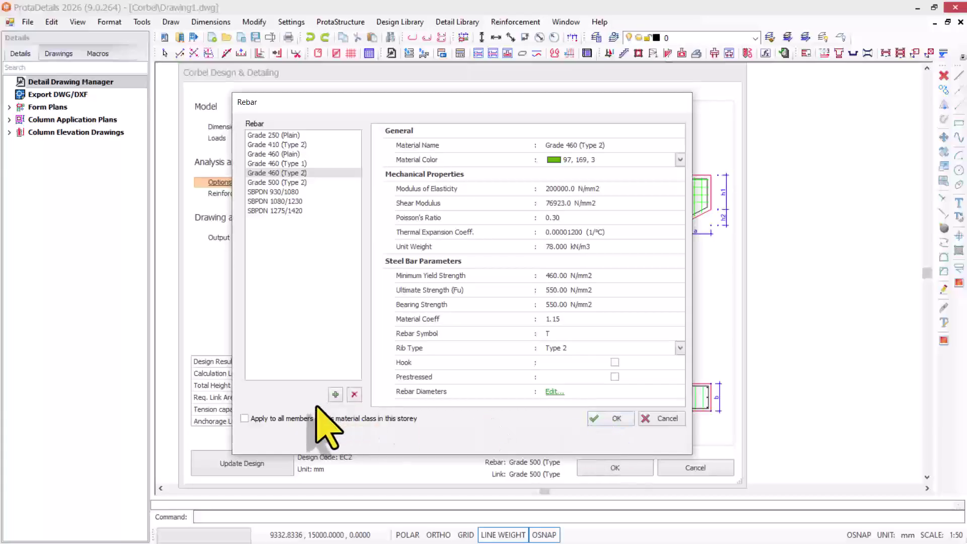
{"action": "left_click", "coordinate": [258, 418]}
{"action": "left_click", "coordinate": [616, 418]}
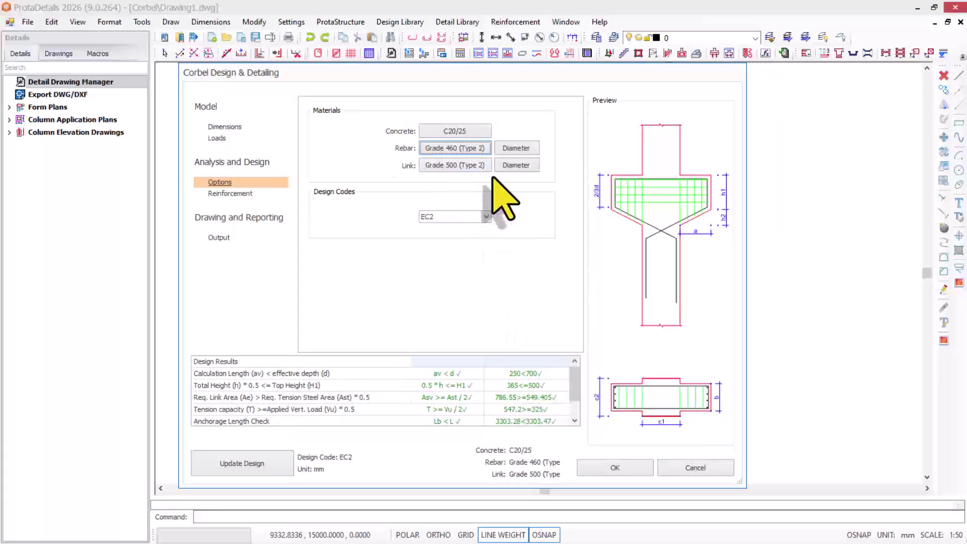
Switch the link steel to Grade 460 (Type 2) and accept its rebar diameter table
{"action": "left_click", "coordinate": [462, 166]}
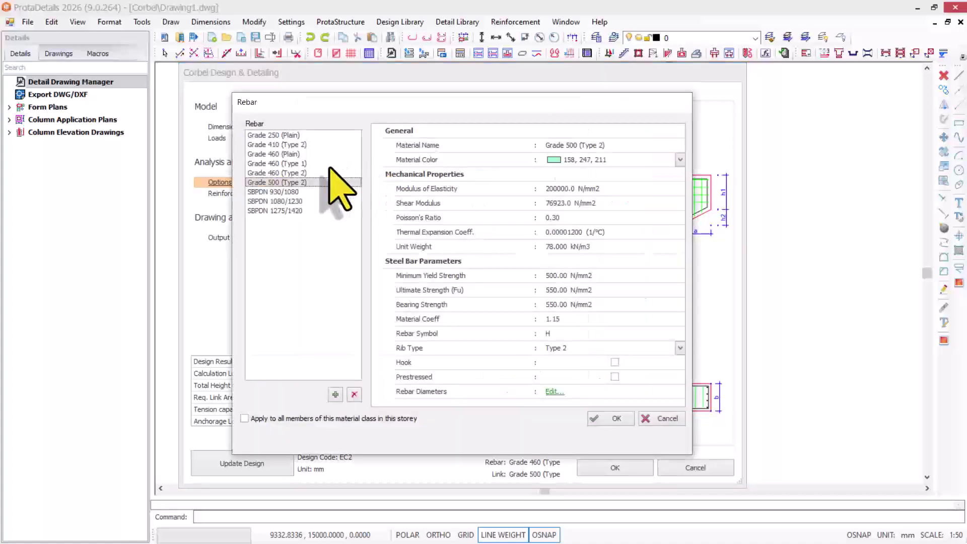
{"action": "left_click", "coordinate": [272, 173]}
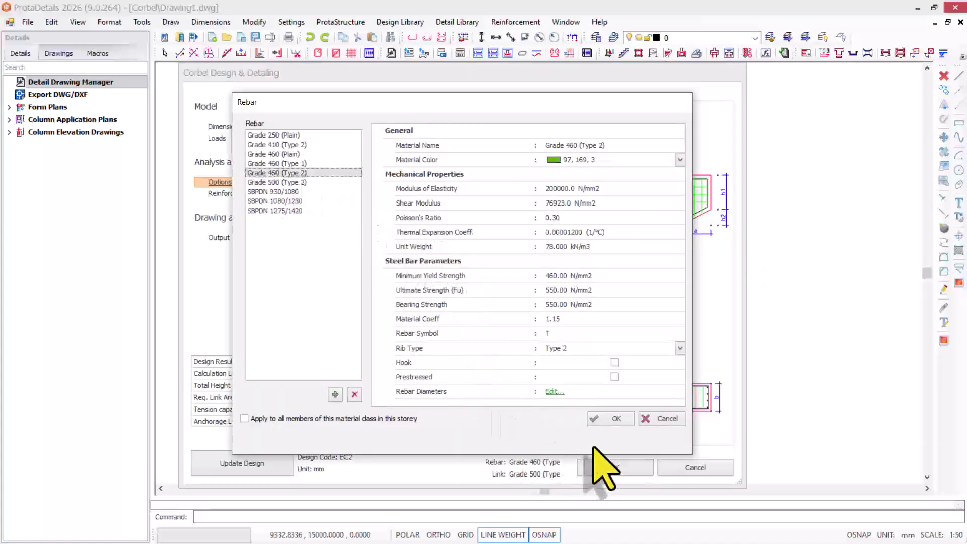
{"action": "left_click", "coordinate": [607, 418]}
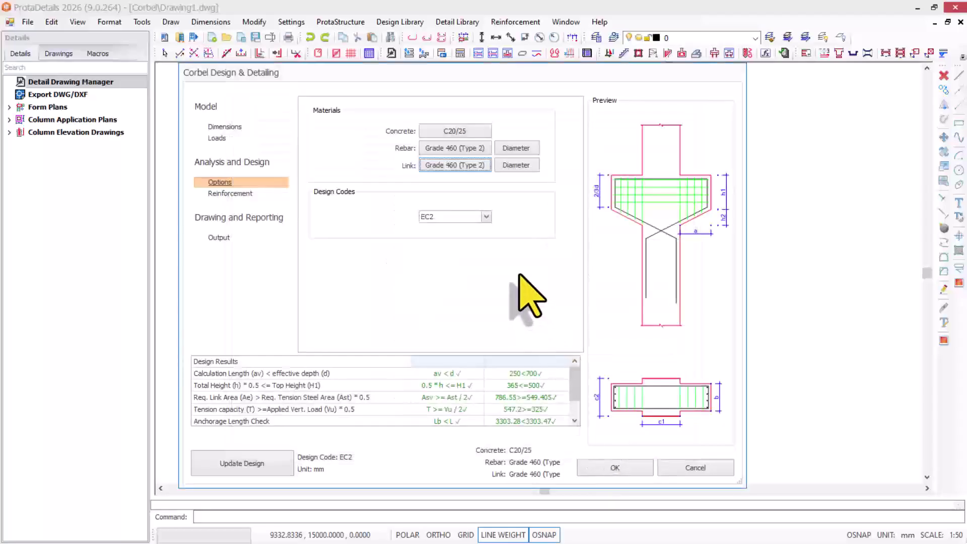
{"action": "left_click", "coordinate": [517, 148]}
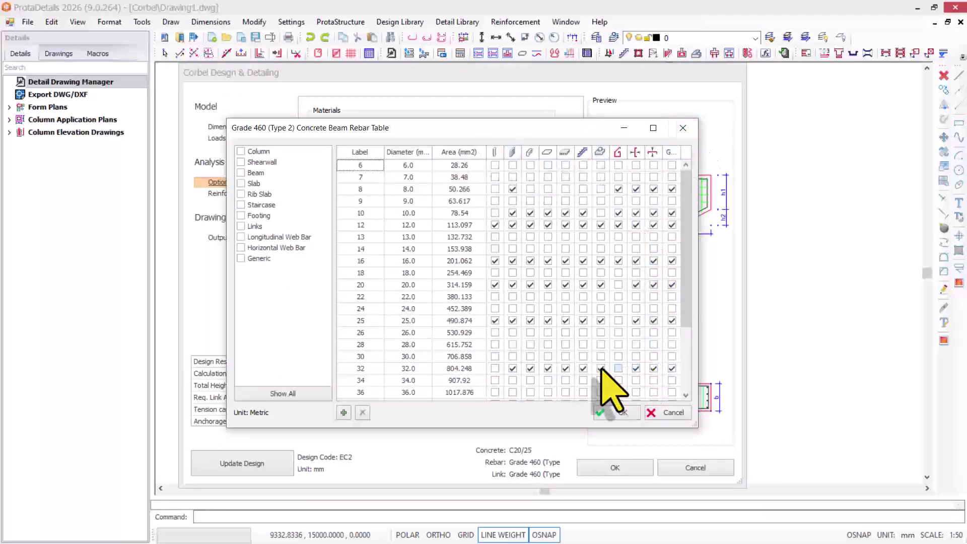
{"action": "left_click", "coordinate": [621, 412]}
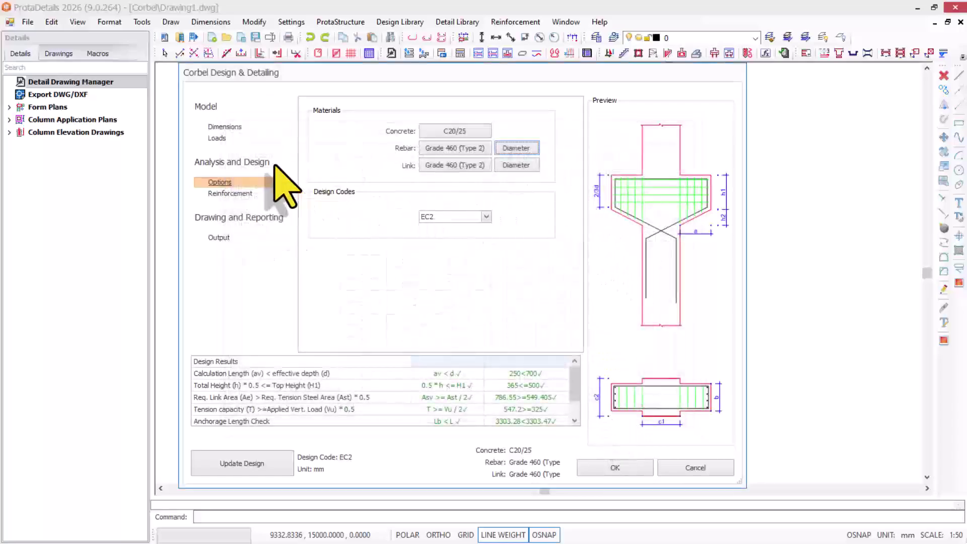
Check the 25 mm tension bars and 12 mm links, then show the 650/600/25 kN loads diagram
{"action": "left_click", "coordinate": [220, 194]}
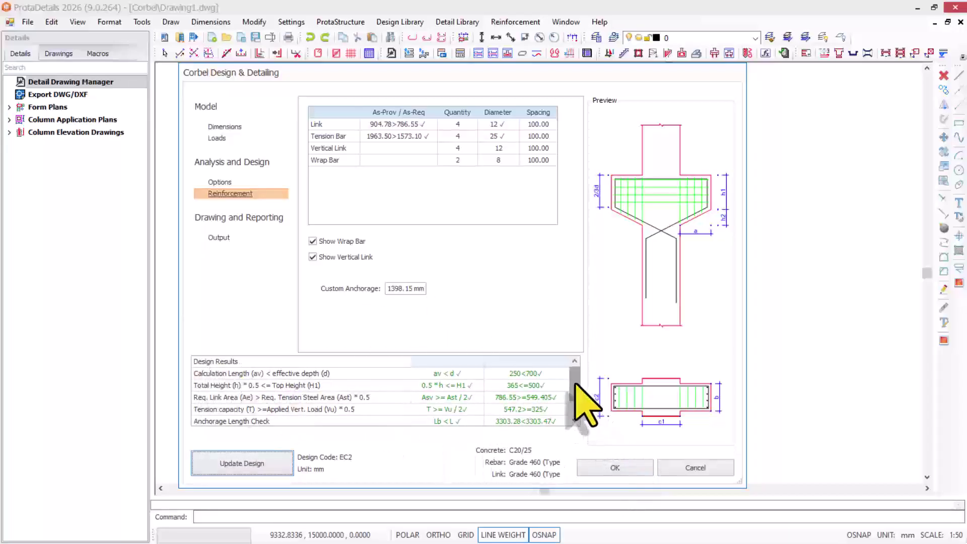
{"action": "left_click_drag", "start_coordinate": [574, 383], "coordinate": [573, 402]}
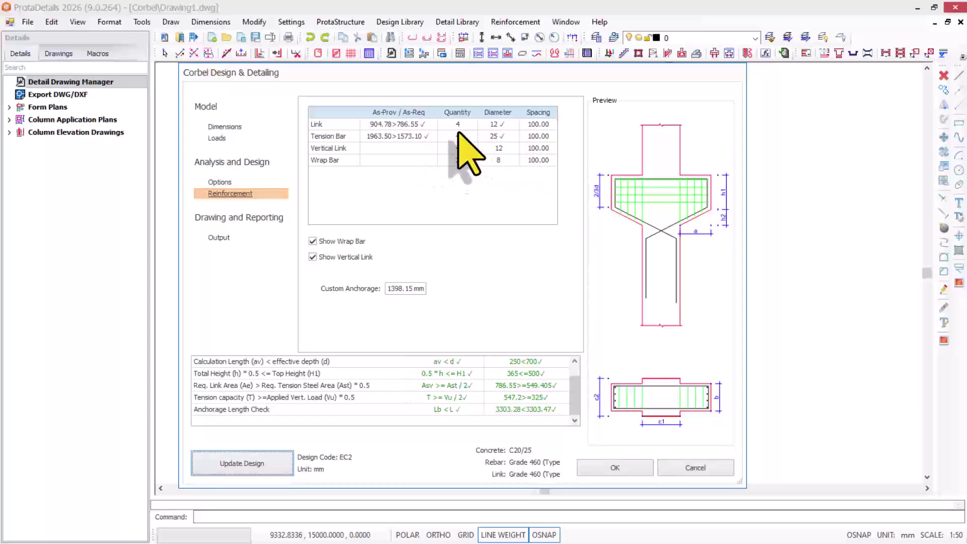
{"action": "left_click", "coordinate": [222, 137]}
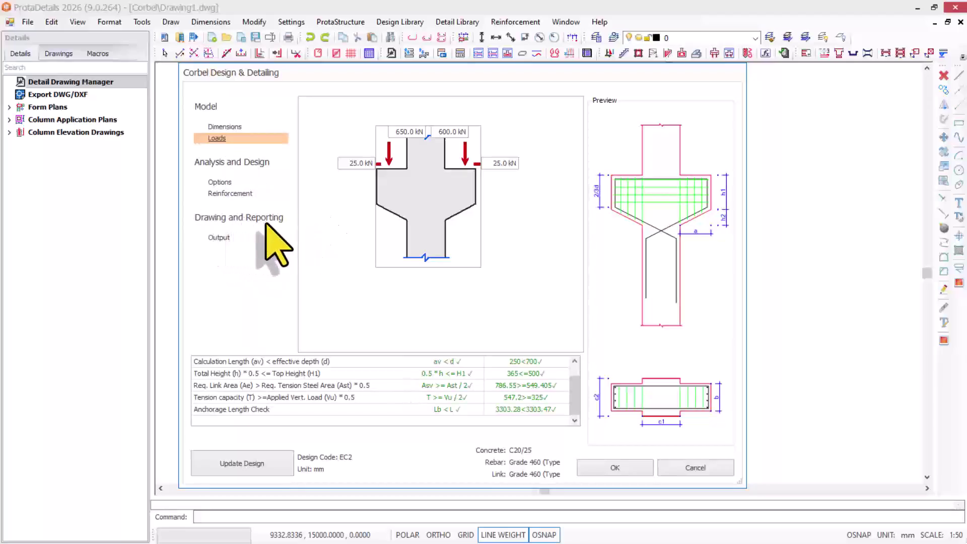
Tick 'Add Quantity Table into Report' under Output and create the corbel design report
{"action": "left_click", "coordinate": [219, 238]}
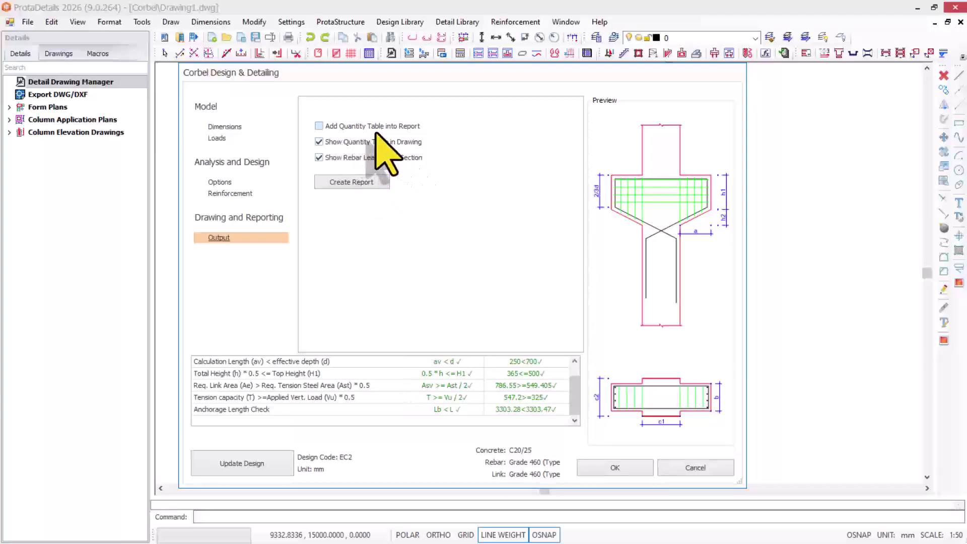
{"action": "left_click", "coordinate": [320, 127]}
{"action": "left_click", "coordinate": [363, 182]}
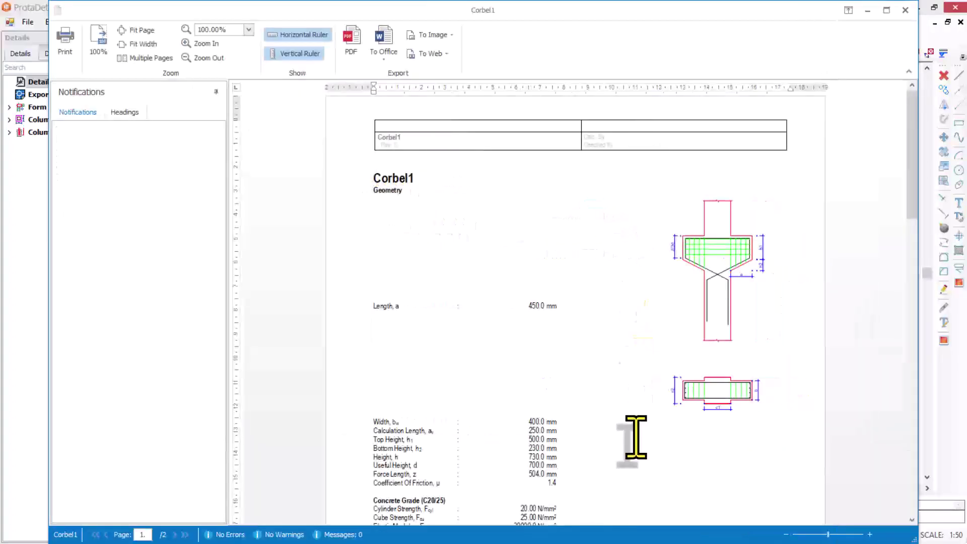
{"action": "scroll", "coordinate": [472, 281], "scroll_direction": "down", "scroll_amount": 5}
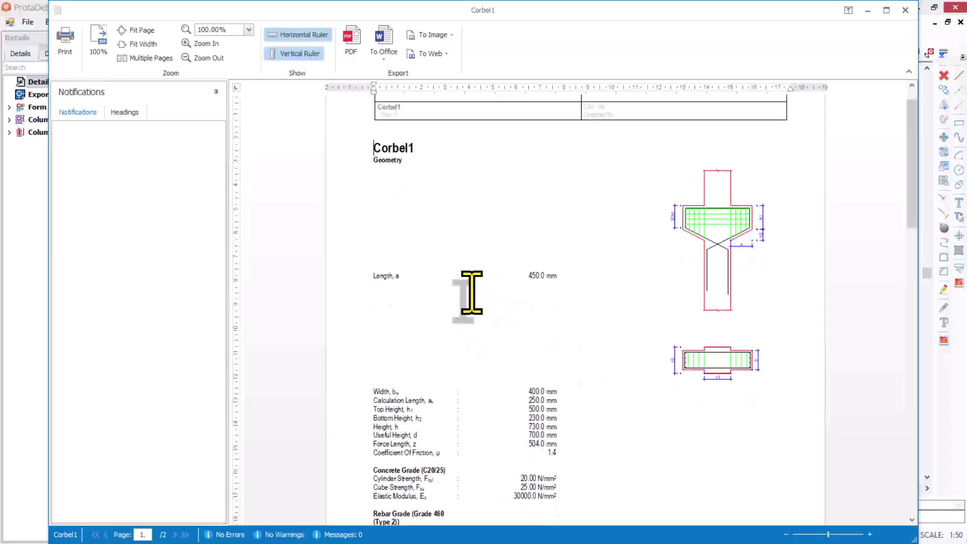
{"action": "scroll", "coordinate": [469, 375], "scroll_direction": "down", "scroll_amount": 9}
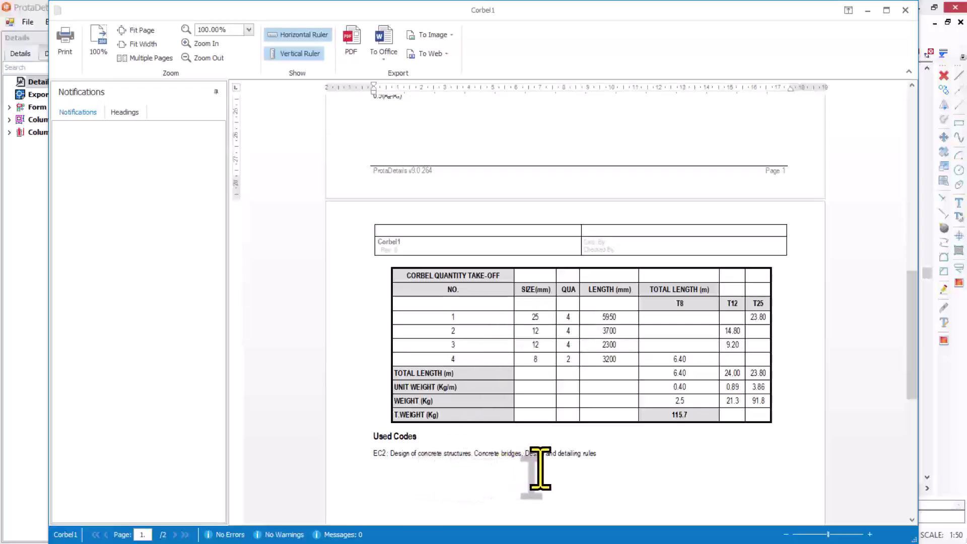
{"action": "left_click", "coordinate": [384, 455]}
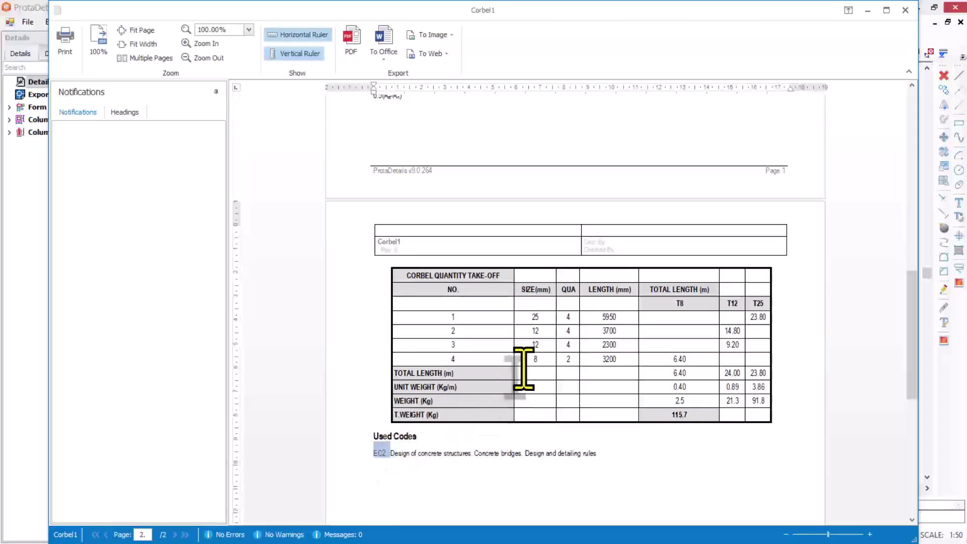
{"action": "scroll", "coordinate": [529, 357], "scroll_direction": "up", "scroll_amount": 5}
{"action": "scroll", "coordinate": [483, 304], "scroll_direction": "up", "scroll_amount": 1}
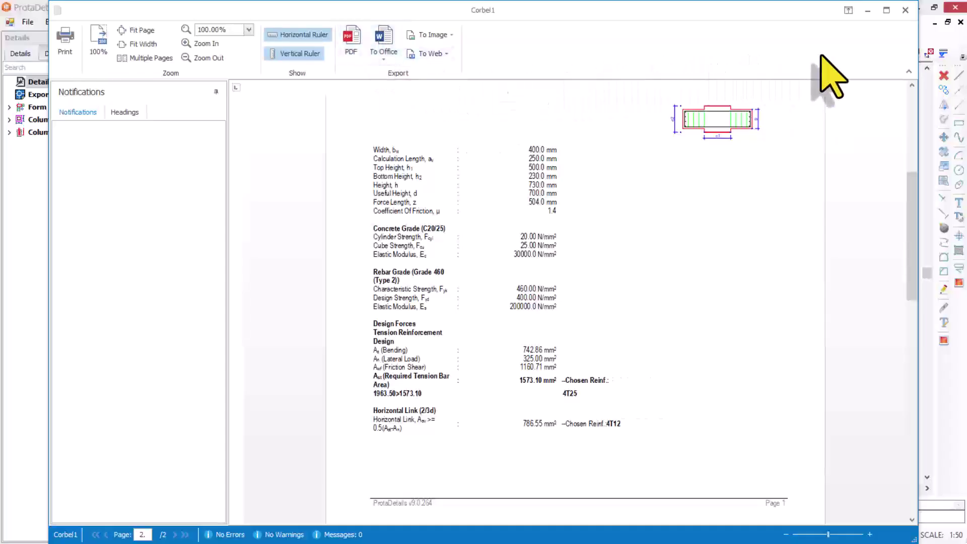
Close the report, accept the design and place Corbel1's views and take-off table on Drawing1
{"action": "left_click", "coordinate": [905, 10]}
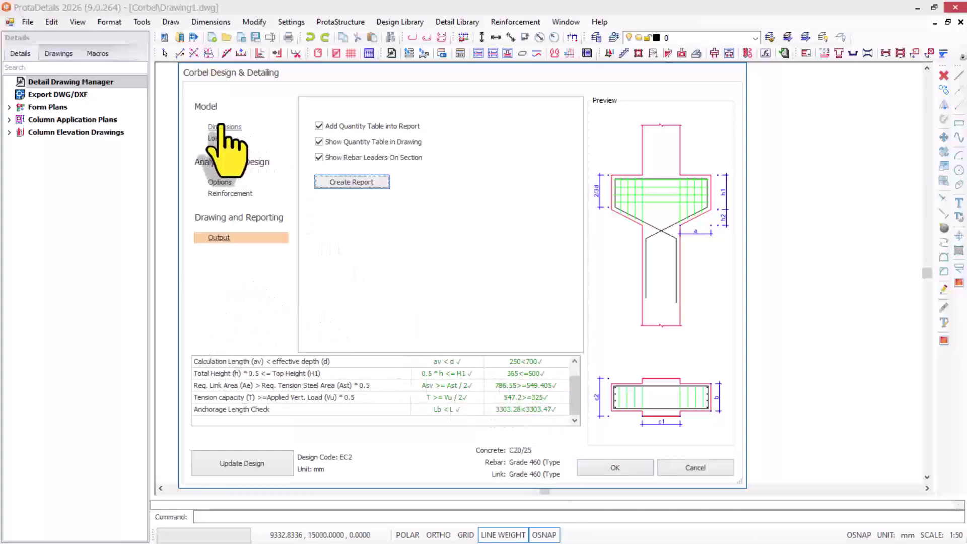
{"action": "left_click", "coordinate": [615, 468]}
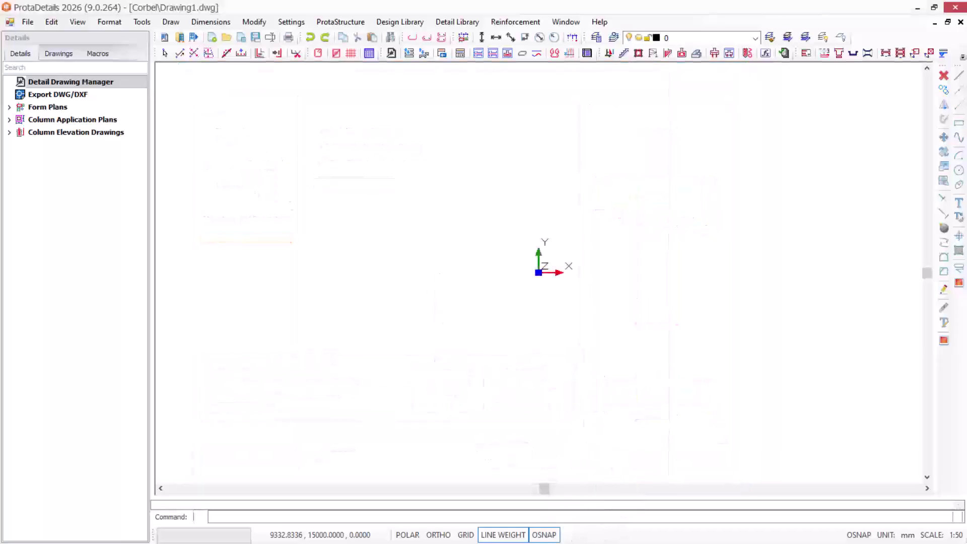
{"action": "scroll", "coordinate": [318, 364], "scroll_direction": "up", "scroll_amount": 4}
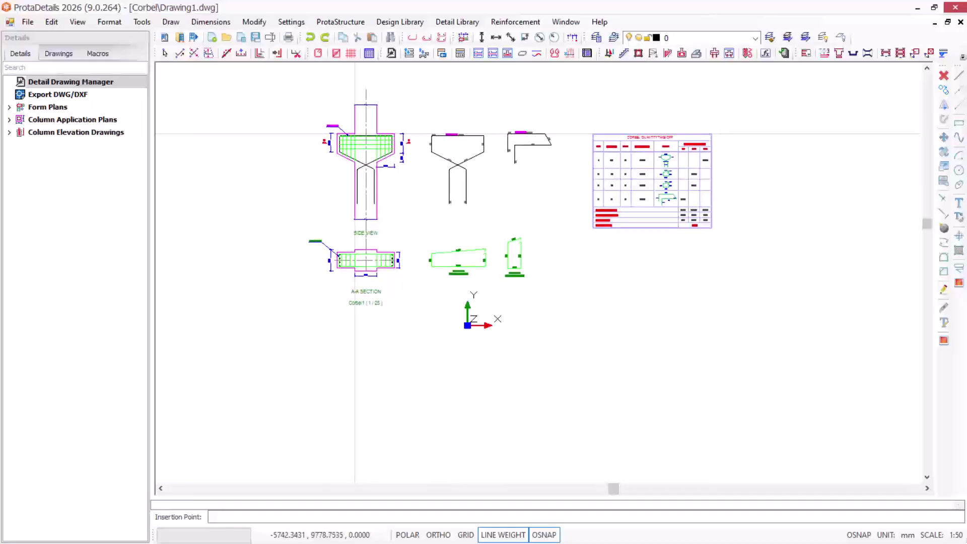
{"action": "left_click", "coordinate": [355, 133]}
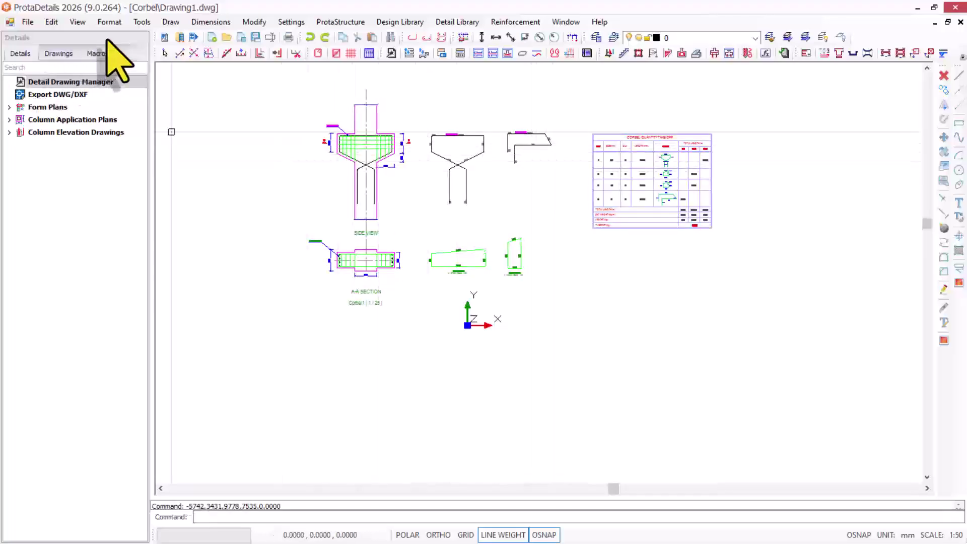
{"action": "scroll", "coordinate": [448, 158], "scroll_direction": "up", "scroll_amount": 3}
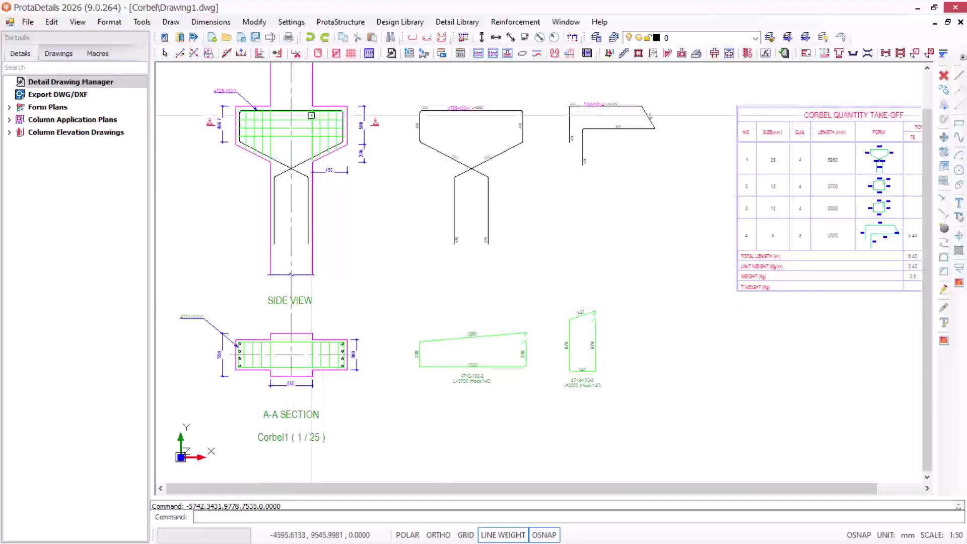
{"action": "scroll", "coordinate": [282, 353], "scroll_direction": "up", "scroll_amount": 4}
{"action": "scroll", "coordinate": [321, 319], "scroll_direction": "down", "scroll_amount": 3}
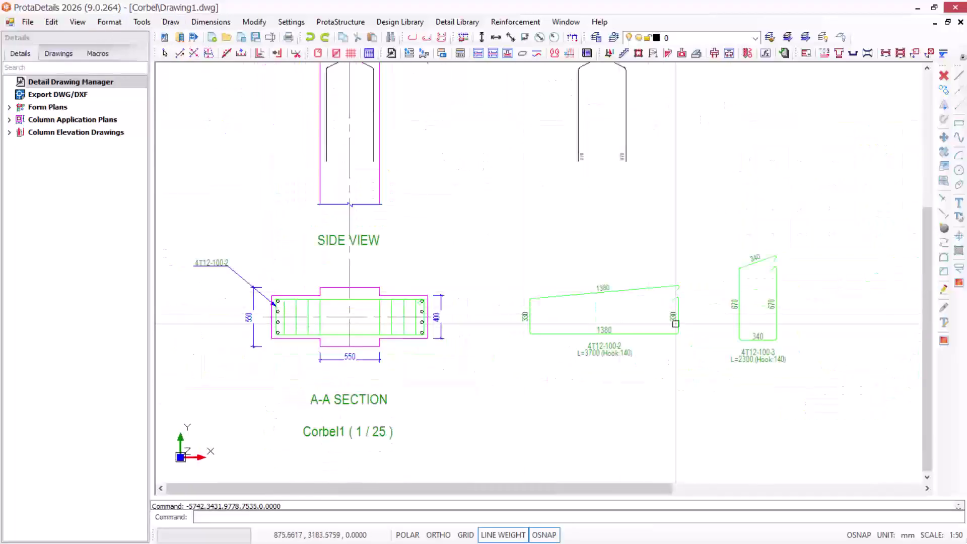
{"action": "scroll", "coordinate": [691, 292], "scroll_direction": "up", "scroll_amount": 1}
{"action": "scroll", "coordinate": [689, 197], "scroll_direction": "down", "scroll_amount": 4}
{"action": "scroll", "coordinate": [689, 198], "scroll_direction": "up", "scroll_amount": 6}
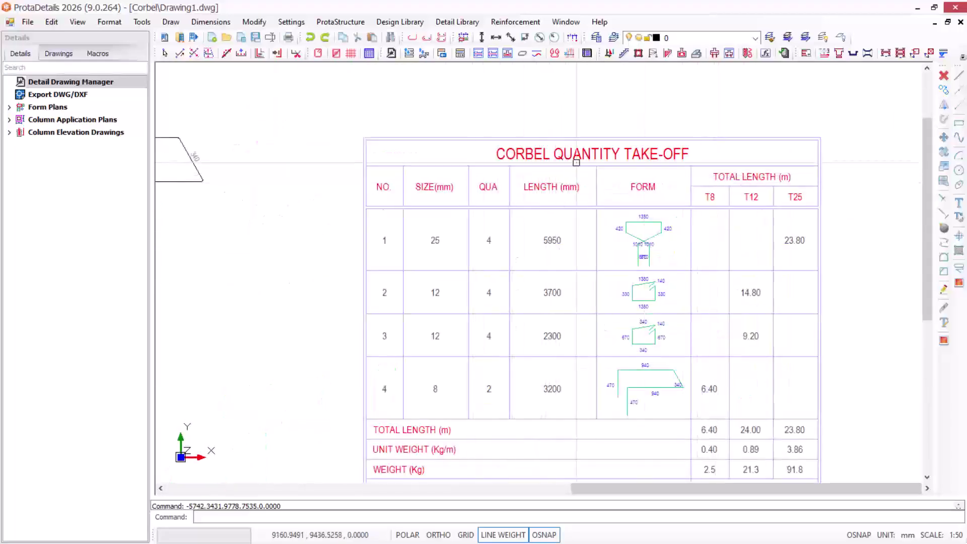
{"action": "scroll", "coordinate": [537, 170], "scroll_direction": "down", "scroll_amount": 2}
{"action": "scroll", "coordinate": [533, 243], "scroll_direction": "up", "scroll_amount": 2}
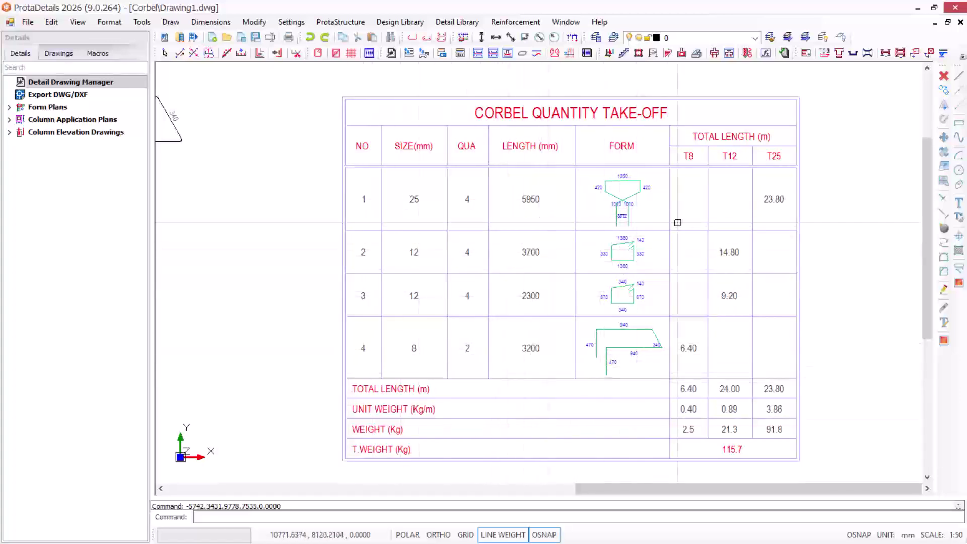
{"action": "scroll", "coordinate": [758, 204], "scroll_direction": "up", "scroll_amount": 2}
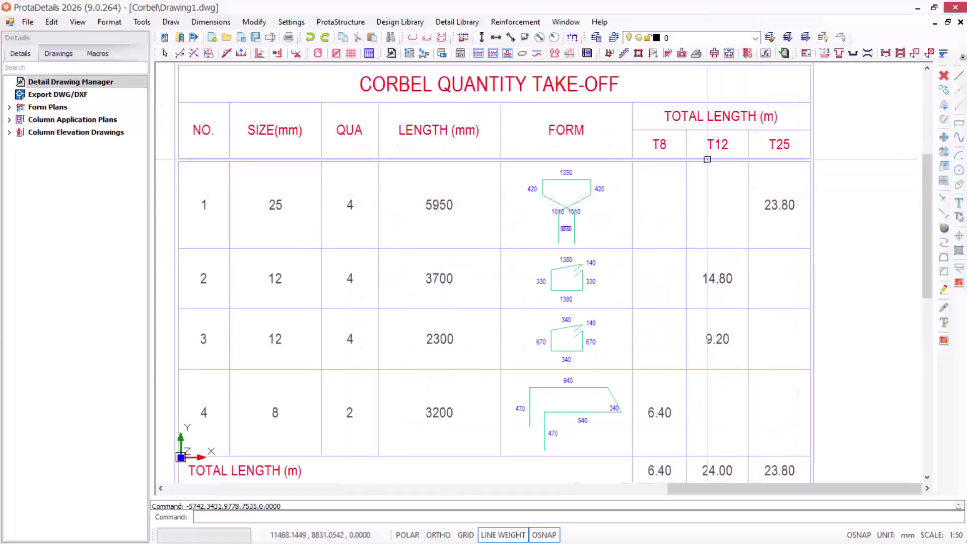
{"action": "scroll", "coordinate": [678, 346], "scroll_direction": "down", "scroll_amount": 3}
{"action": "scroll", "coordinate": [695, 352], "scroll_direction": "down", "scroll_amount": 1}
{"action": "scroll", "coordinate": [680, 245], "scroll_direction": "down", "scroll_amount": 3}
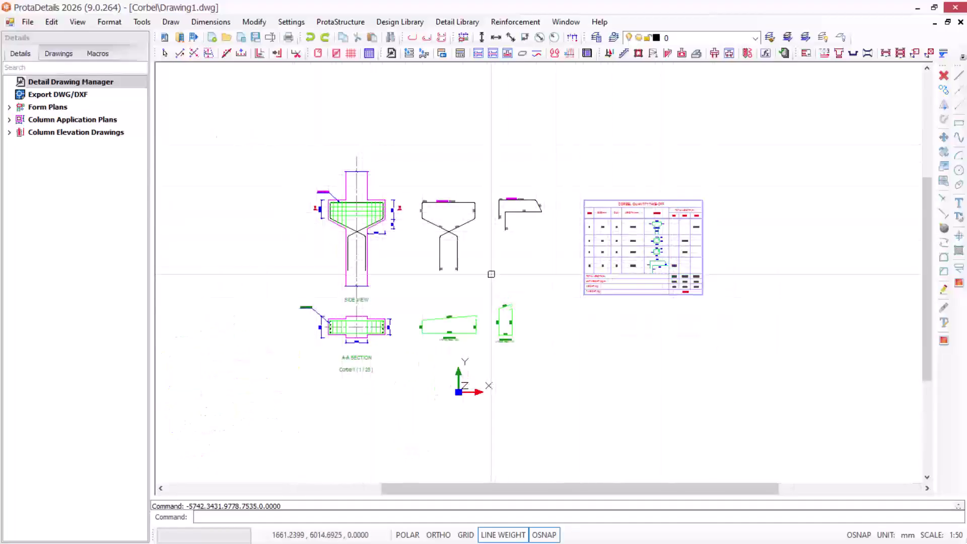
{"action": "scroll", "coordinate": [420, 278], "scroll_direction": "up", "scroll_amount": 2}
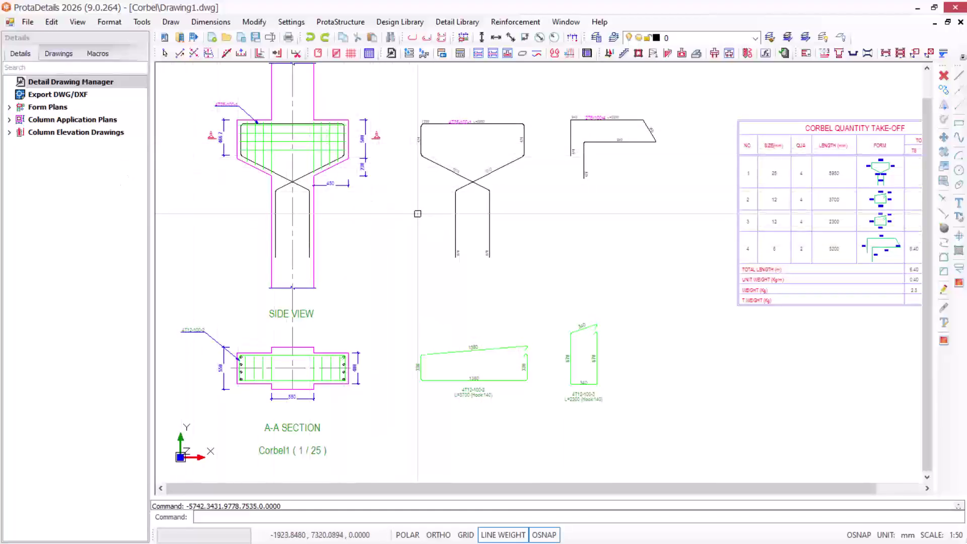
{"action": "scroll", "coordinate": [600, 218], "scroll_direction": "down", "scroll_amount": 2}
{"action": "scroll", "coordinate": [533, 210], "scroll_direction": "up", "scroll_amount": 2}
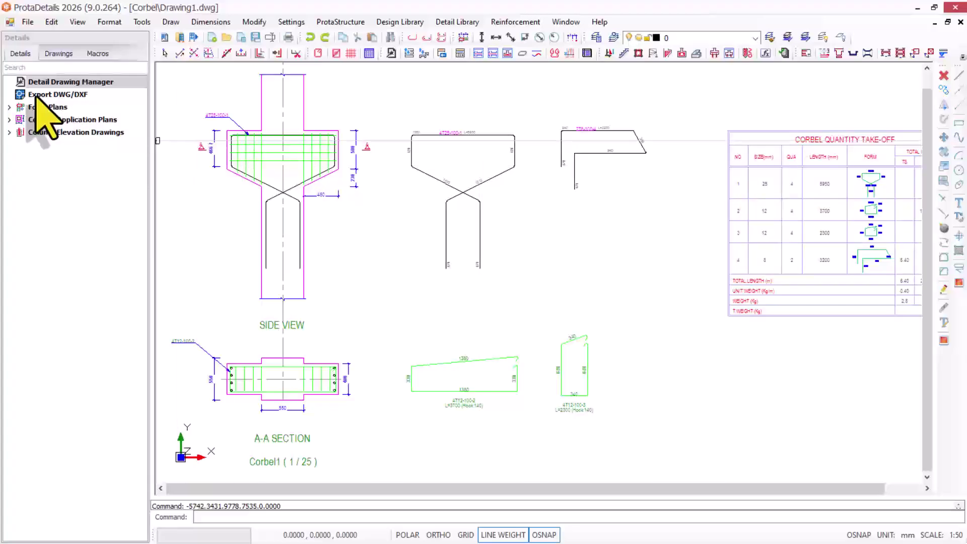
Export Drawing1 through Export DWG/DXF with the version kept at DWG2010
{"action": "left_click", "coordinate": [75, 94]}
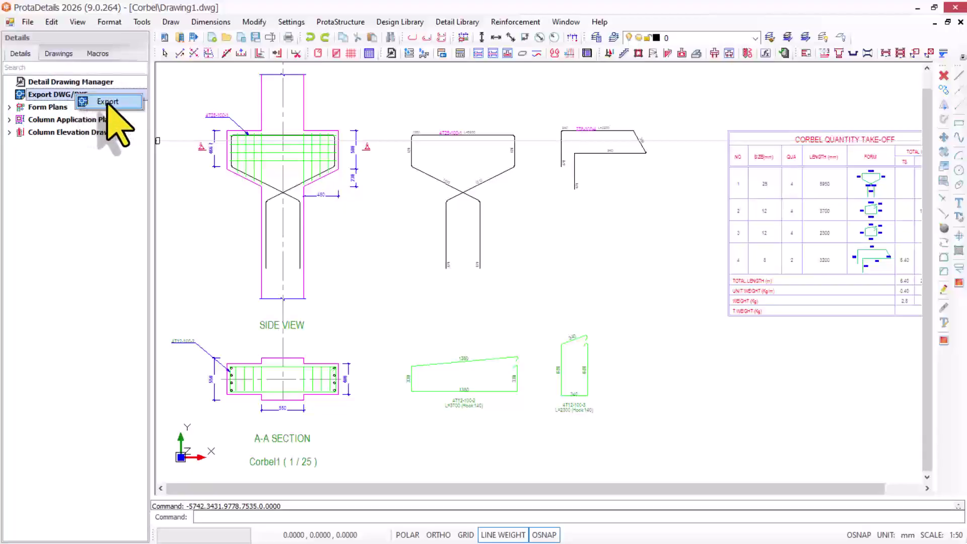
{"action": "left_click", "coordinate": [108, 102]}
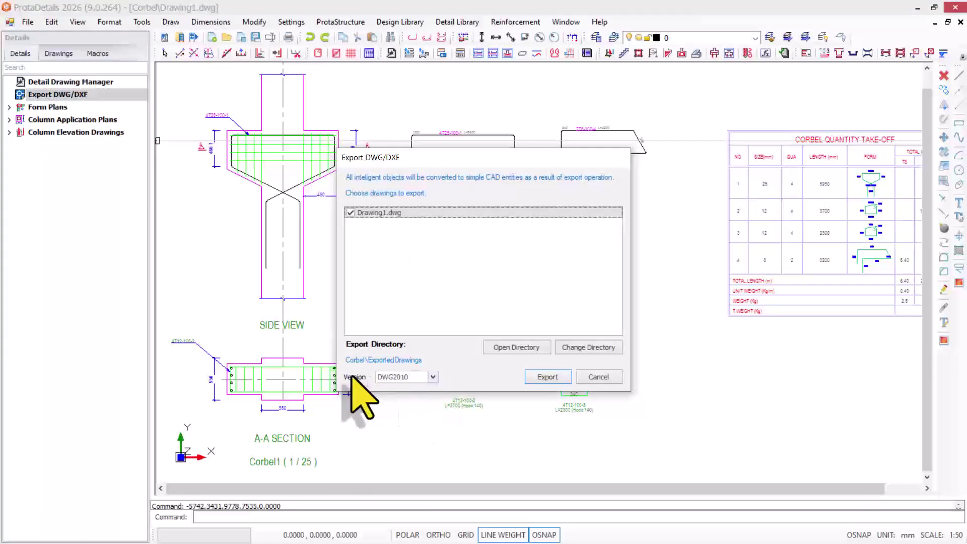
{"action": "left_click", "coordinate": [431, 376]}
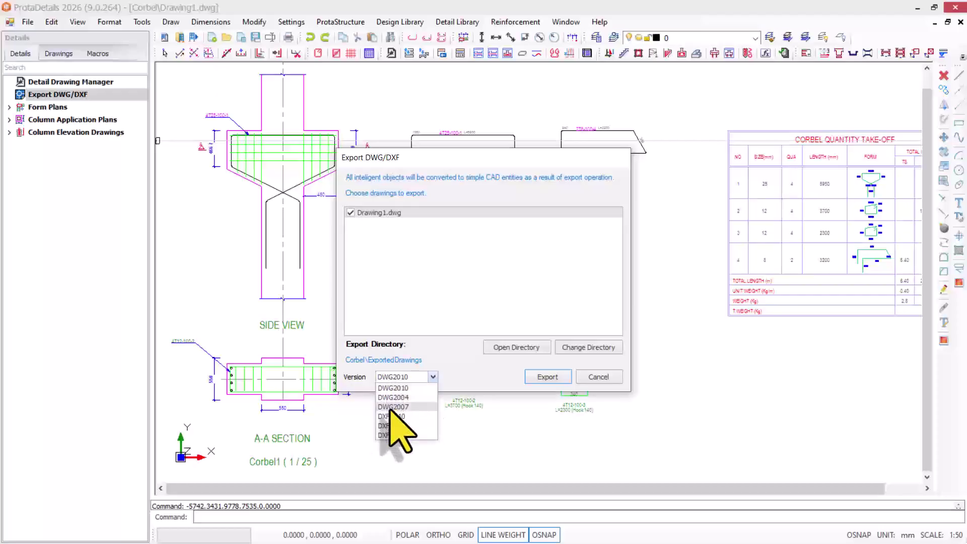
{"action": "left_click", "coordinate": [396, 389]}
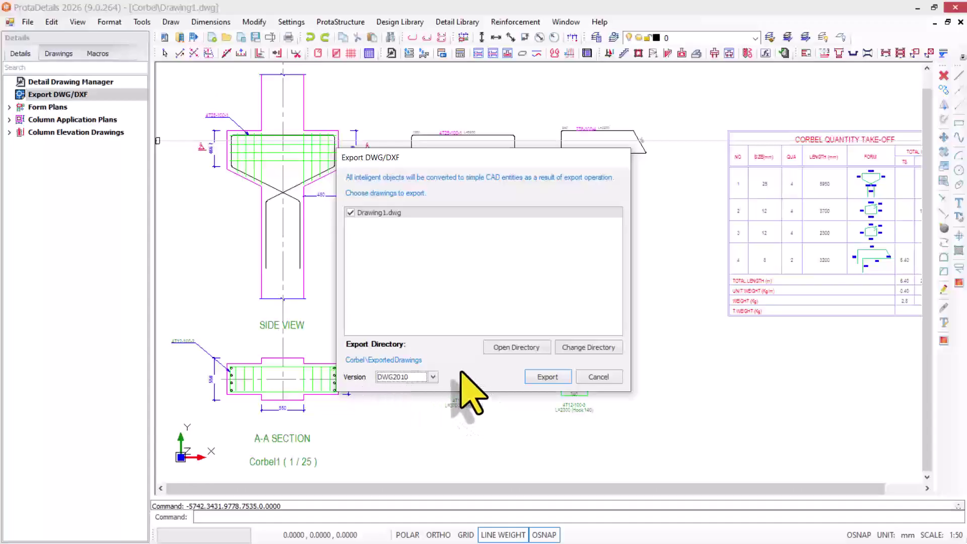
{"action": "left_click", "coordinate": [544, 378]}
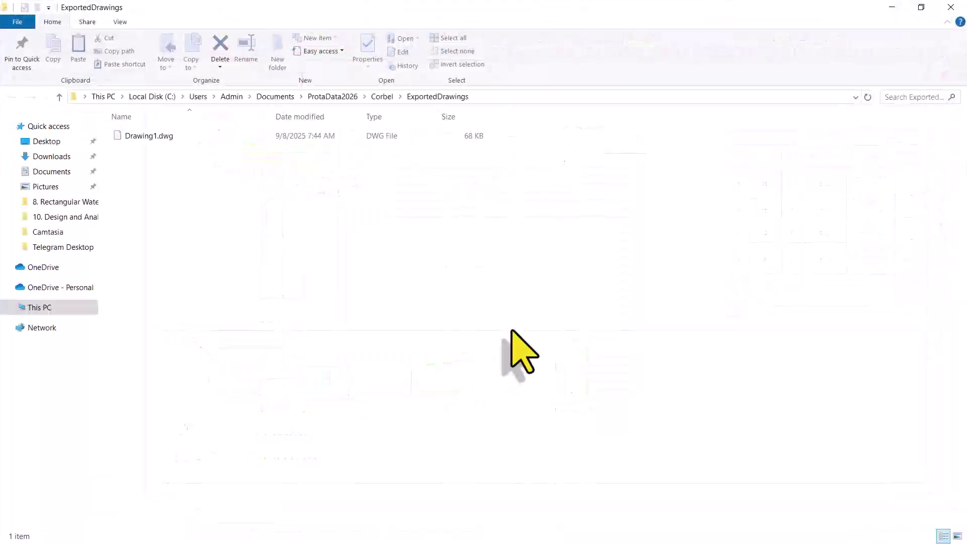
Open Drawing1.dwg from the Corbel ExportedDrawings folder in AutoCAD
{"action": "double_click", "coordinate": [135, 137]}
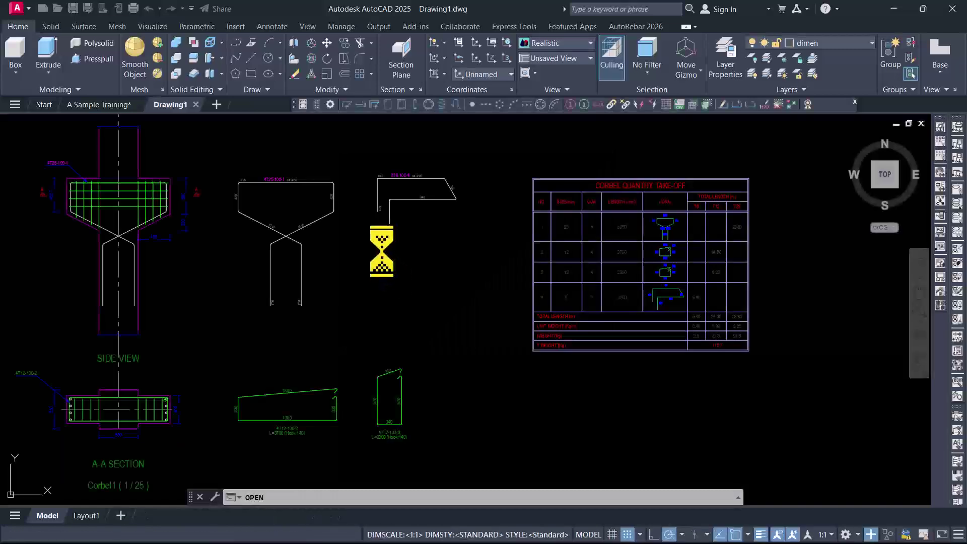
Look over the corbel drawing in AutoCAD, then minimize AutoCAD and File Explorer
{"action": "middle_click_drag", "start_coordinate": [212, 241], "coordinate": [309, 232]}
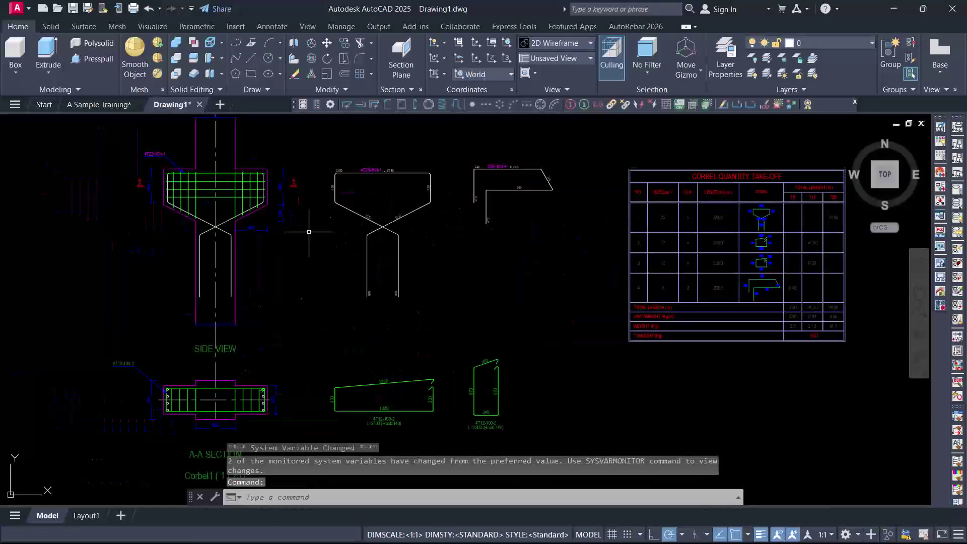
{"action": "scroll", "coordinate": [430, 276], "scroll_direction": "down", "scroll_amount": 2}
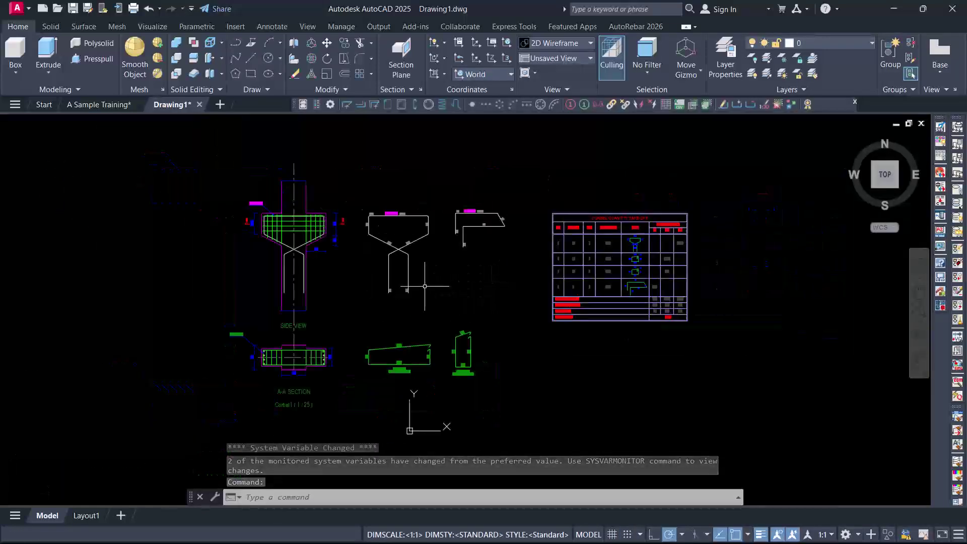
{"action": "scroll", "coordinate": [615, 255], "scroll_direction": "up", "scroll_amount": 2}
{"action": "scroll", "coordinate": [663, 236], "scroll_direction": "up", "scroll_amount": 2}
{"action": "scroll", "coordinate": [664, 236], "scroll_direction": "down", "scroll_amount": 2}
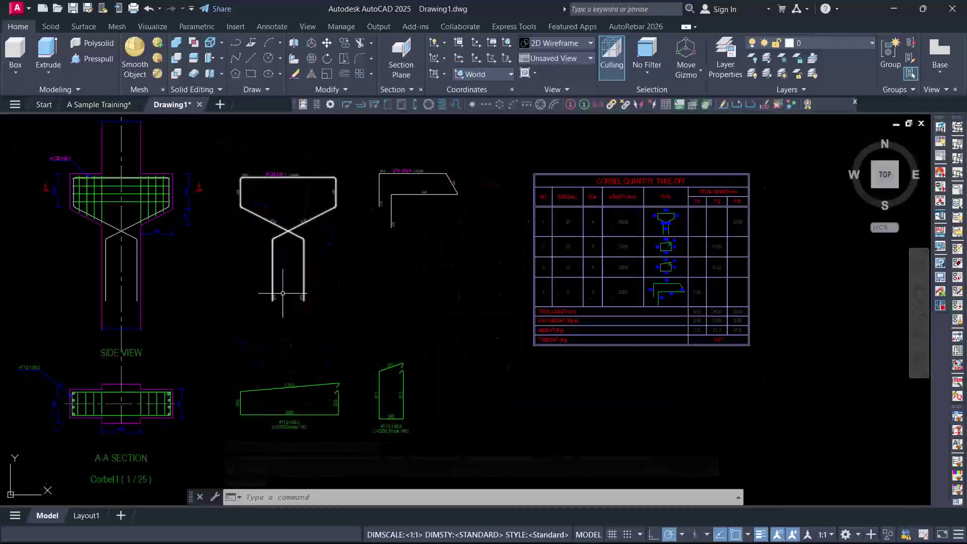
{"action": "scroll", "coordinate": [464, 327], "scroll_direction": "down", "scroll_amount": 2}
{"action": "scroll", "coordinate": [497, 287], "scroll_direction": "up", "scroll_amount": 3}
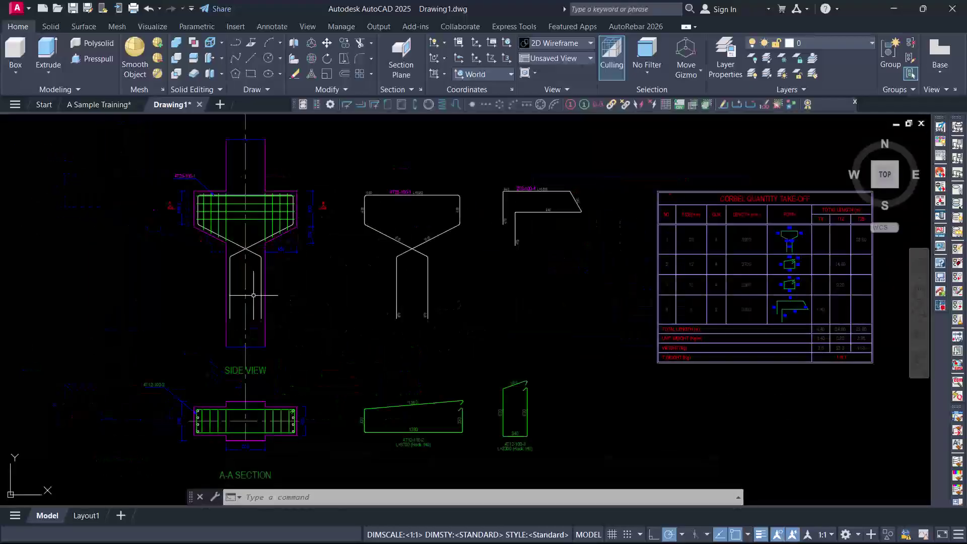
{"action": "scroll", "coordinate": [323, 311], "scroll_direction": "down", "scroll_amount": 3}
{"action": "scroll", "coordinate": [323, 311], "scroll_direction": "up", "scroll_amount": 2}
{"action": "scroll", "coordinate": [391, 257], "scroll_direction": "up", "scroll_amount": 2}
{"action": "scroll", "coordinate": [444, 254], "scroll_direction": "down", "scroll_amount": 1}
{"action": "scroll", "coordinate": [322, 277], "scroll_direction": "down", "scroll_amount": 5}
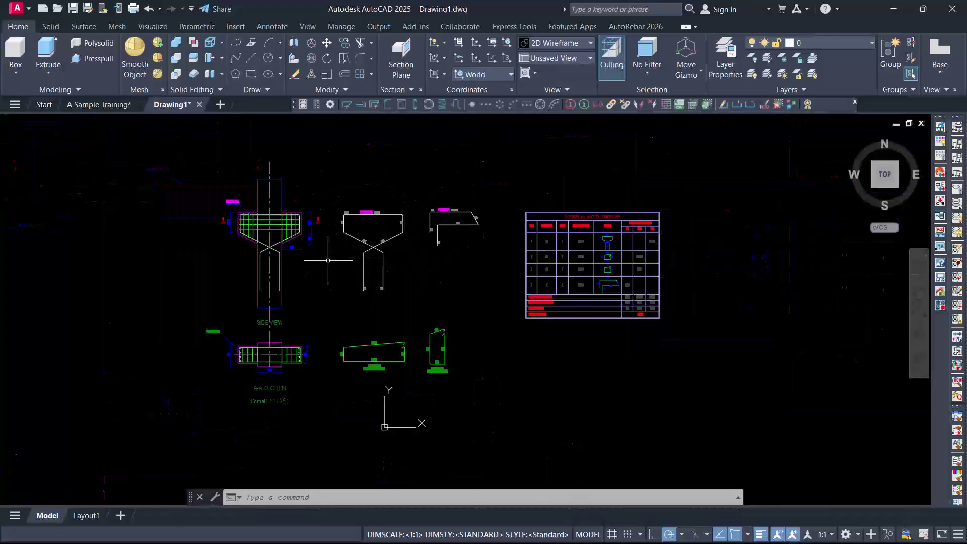
{"action": "scroll", "coordinate": [330, 255], "scroll_direction": "up", "scroll_amount": 3}
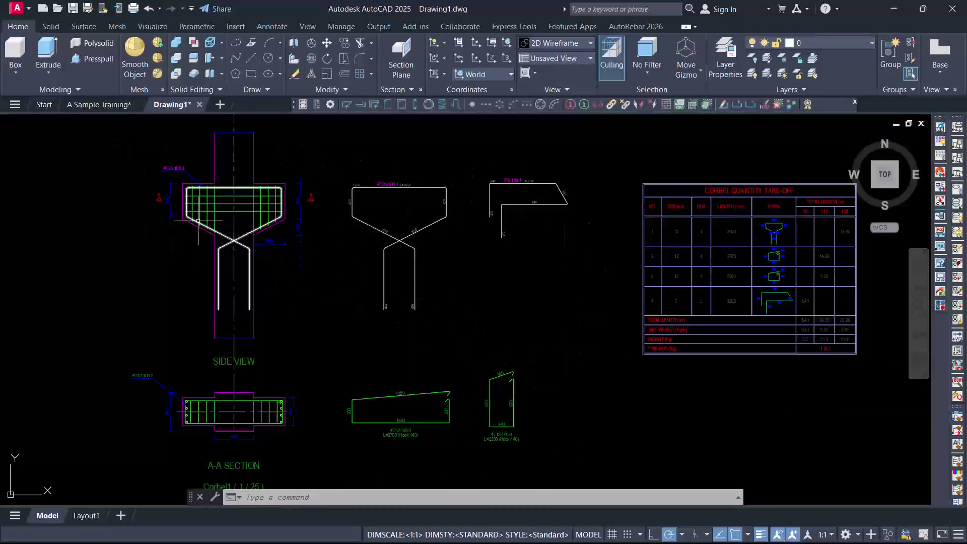
{"action": "scroll", "coordinate": [361, 380], "scroll_direction": "up", "scroll_amount": 2}
{"action": "scroll", "coordinate": [284, 283], "scroll_direction": "down", "scroll_amount": 4}
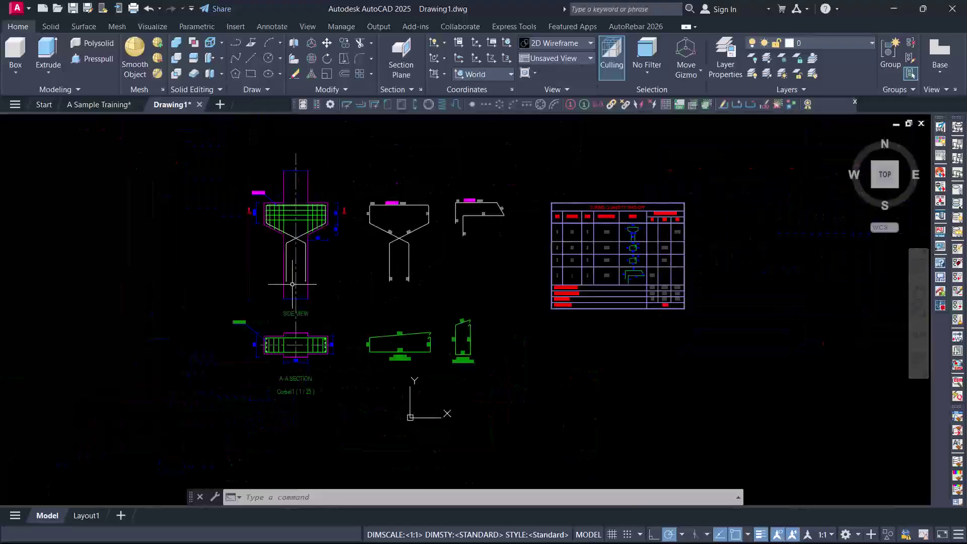
{"action": "scroll", "coordinate": [569, 221], "scroll_direction": "up", "scroll_amount": 2}
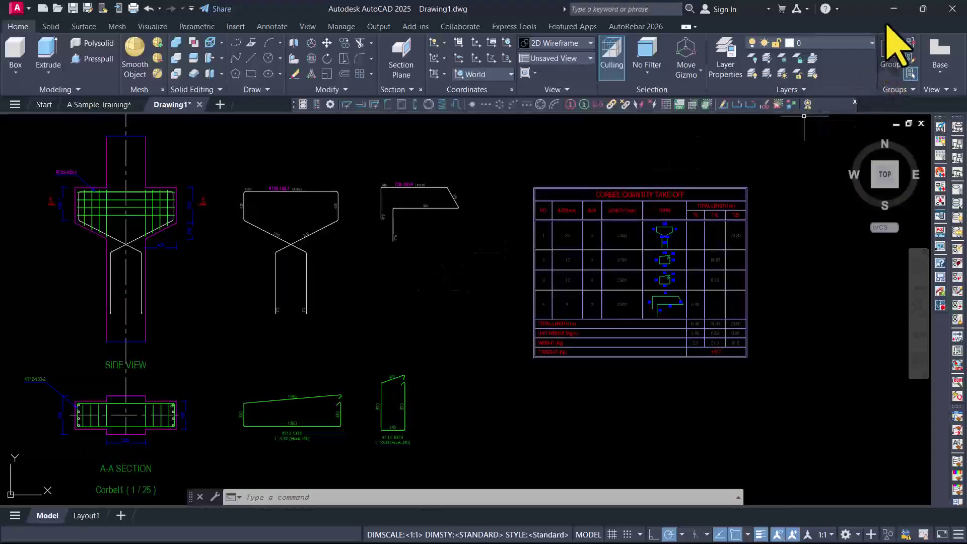
{"action": "left_click", "coordinate": [893, 9]}
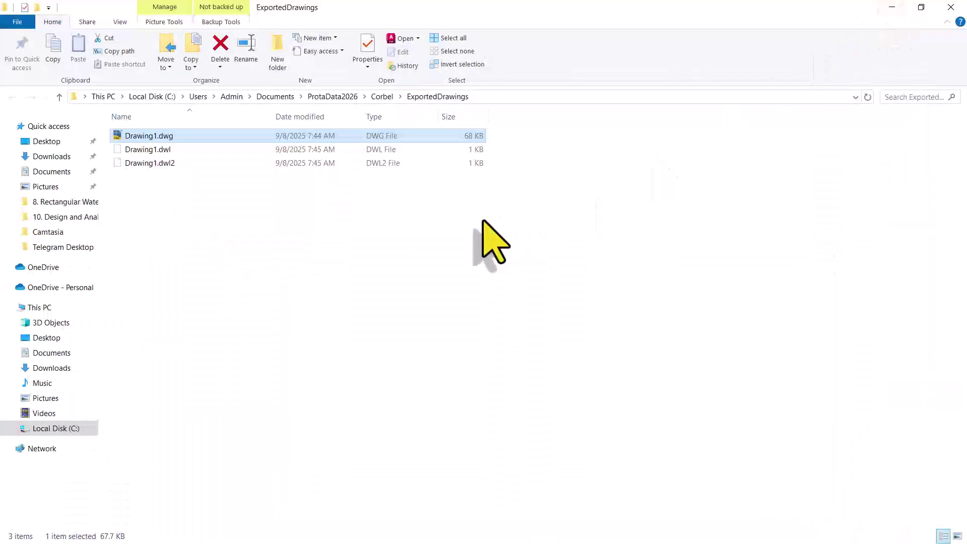
{"action": "left_click", "coordinate": [890, 8]}
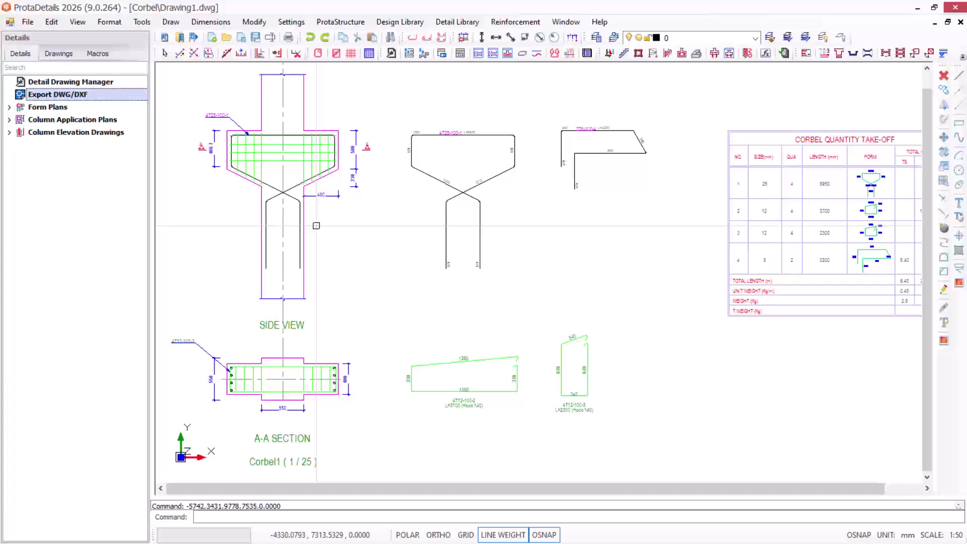
{"action": "scroll", "coordinate": [473, 283], "scroll_direction": "down", "scroll_amount": 5}
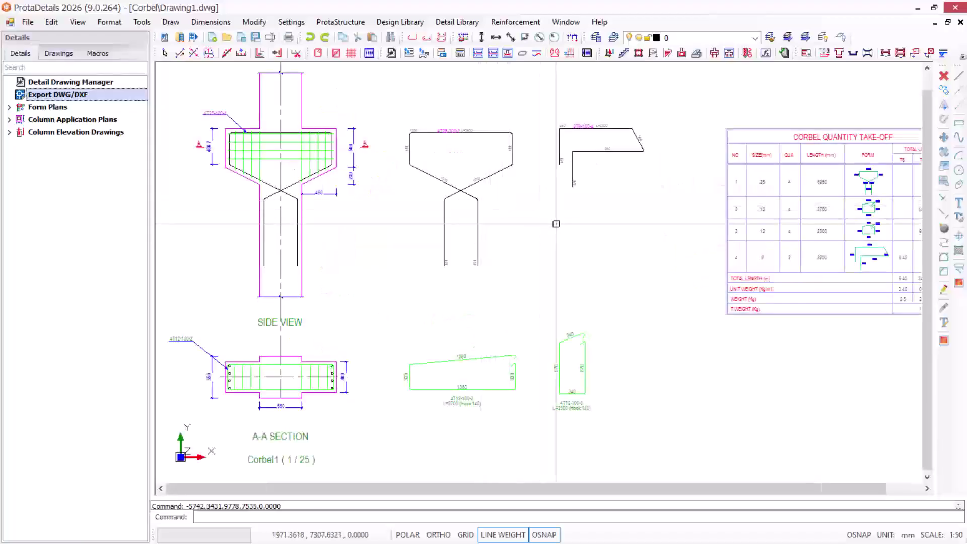
{"action": "scroll", "coordinate": [511, 230], "scroll_direction": "down", "scroll_amount": 2}
{"action": "scroll", "coordinate": [541, 216], "scroll_direction": "up", "scroll_amount": 2}
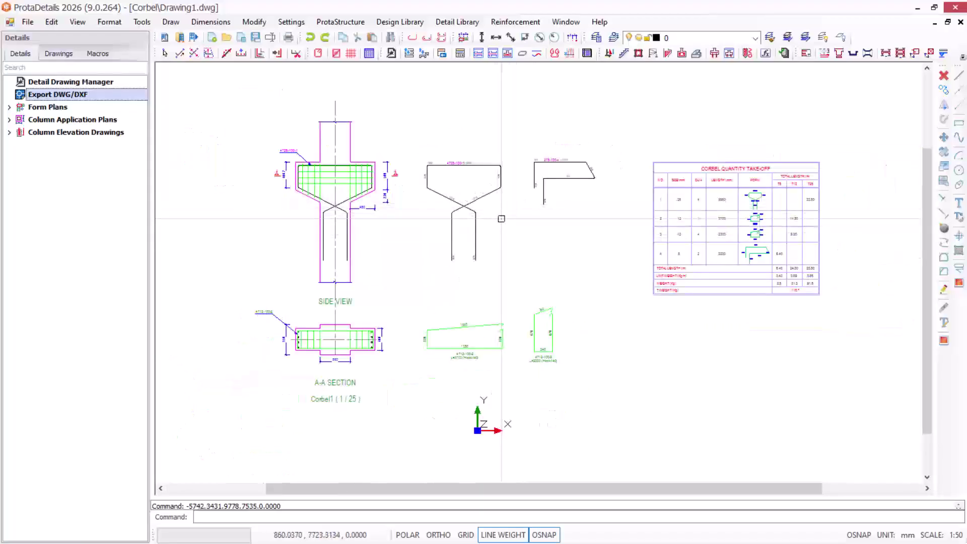
{"action": "scroll", "coordinate": [522, 219], "scroll_direction": "up", "scroll_amount": 2}
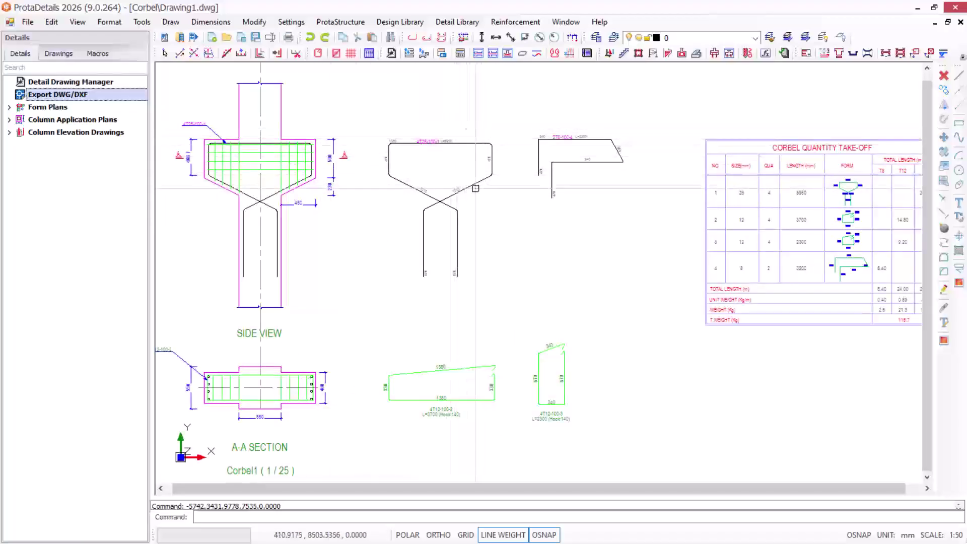
{"action": "scroll", "coordinate": [476, 190], "scroll_direction": "up", "scroll_amount": 2}
{"action": "scroll", "coordinate": [488, 201], "scroll_direction": "down", "scroll_amount": 4}
{"action": "scroll", "coordinate": [488, 207], "scroll_direction": "up", "scroll_amount": 2}
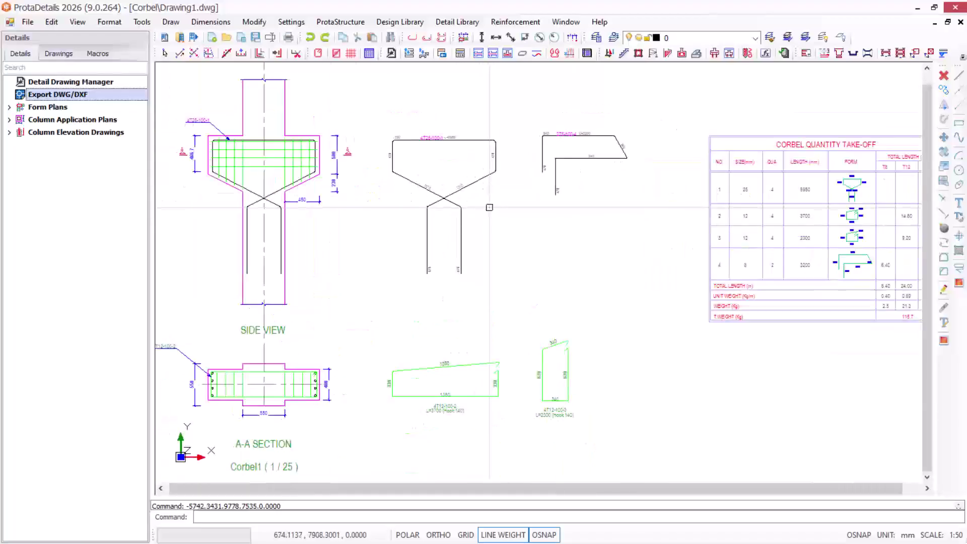
{"action": "scroll", "coordinate": [488, 207], "scroll_direction": "up", "scroll_amount": 1}
{"action": "scroll", "coordinate": [406, 194], "scroll_direction": "down", "scroll_amount": 3}
{"action": "scroll", "coordinate": [353, 192], "scroll_direction": "up", "scroll_amount": 4}
{"action": "scroll", "coordinate": [378, 231], "scroll_direction": "up", "scroll_amount": 3}
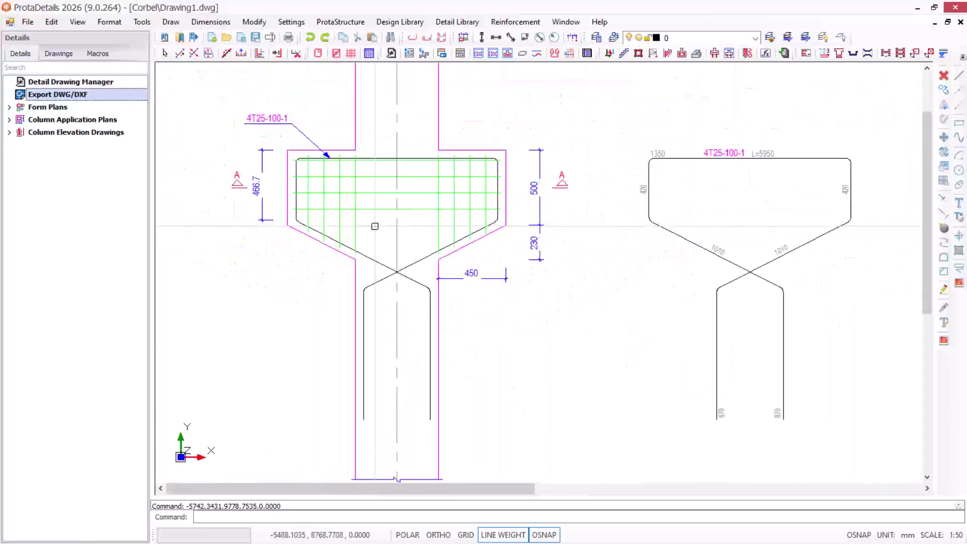